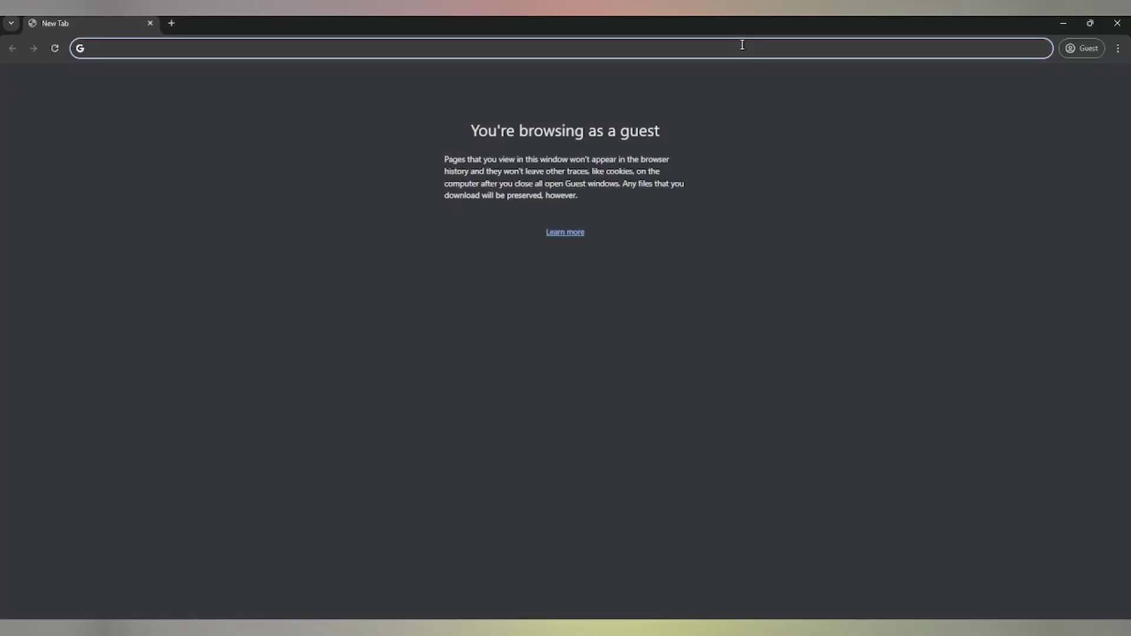
pyautogui.write('m')
pyautogui.write('y')
pyautogui.write('.')
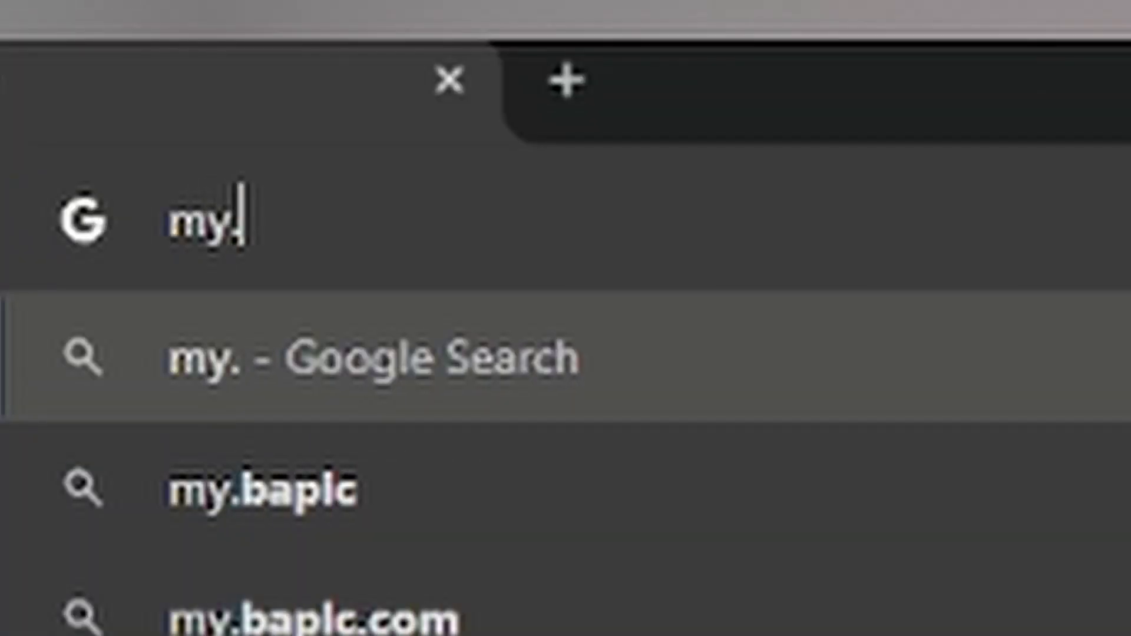
pyautogui.write('next')
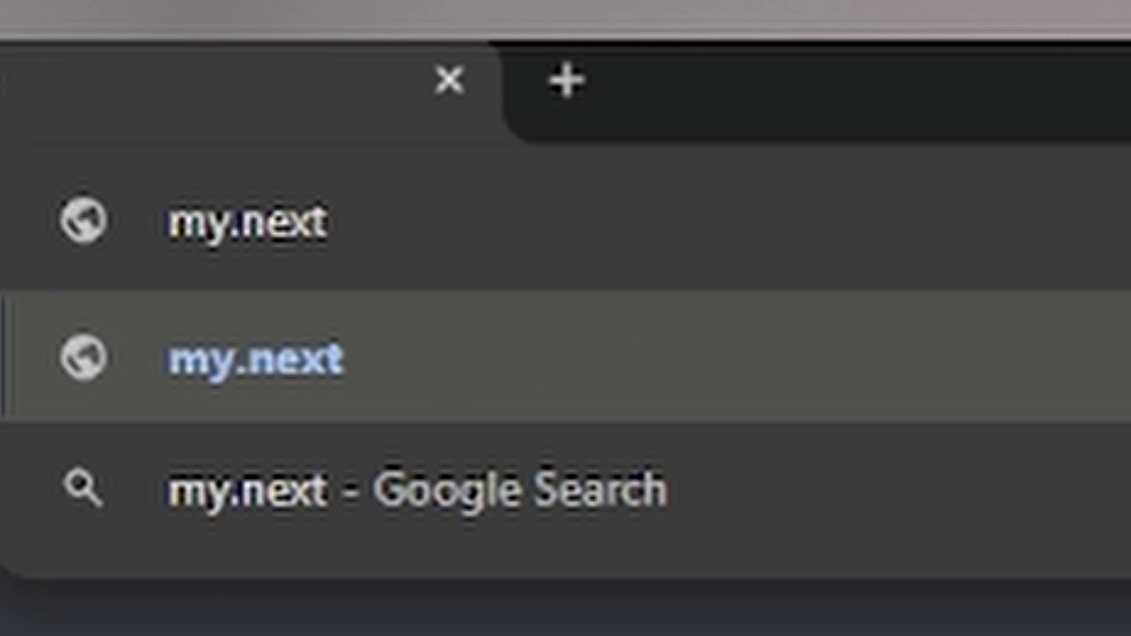
pyautogui.write('.')
# Correct the typed address to my.nextdns.io/start and load the NextDNS start page
pyautogui.press('BackSpace')
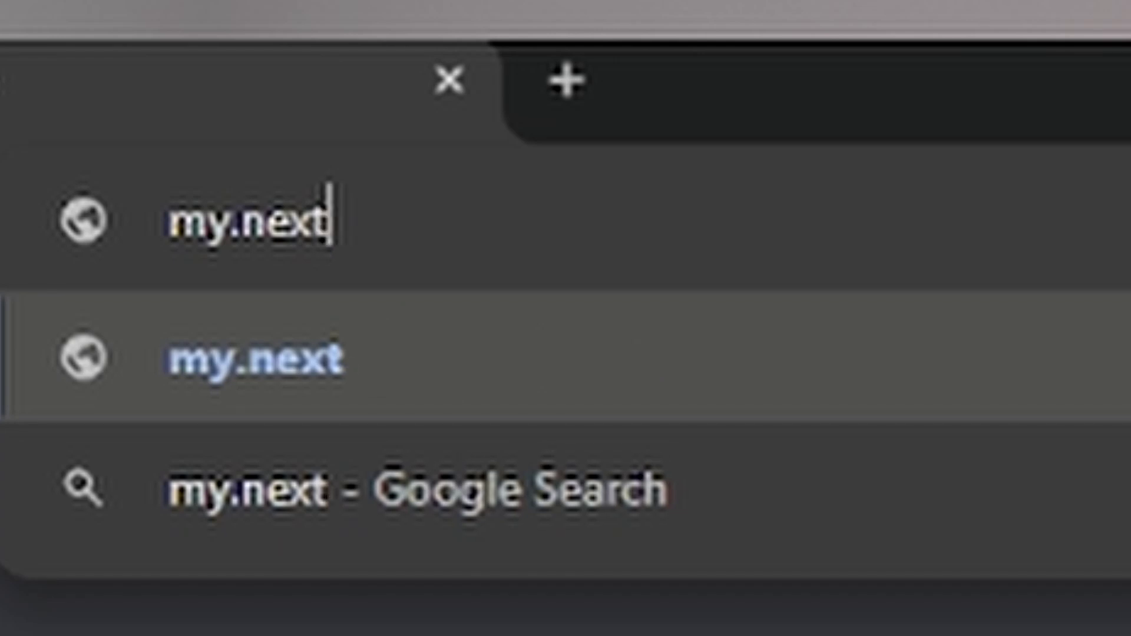
pyautogui.write('dns')
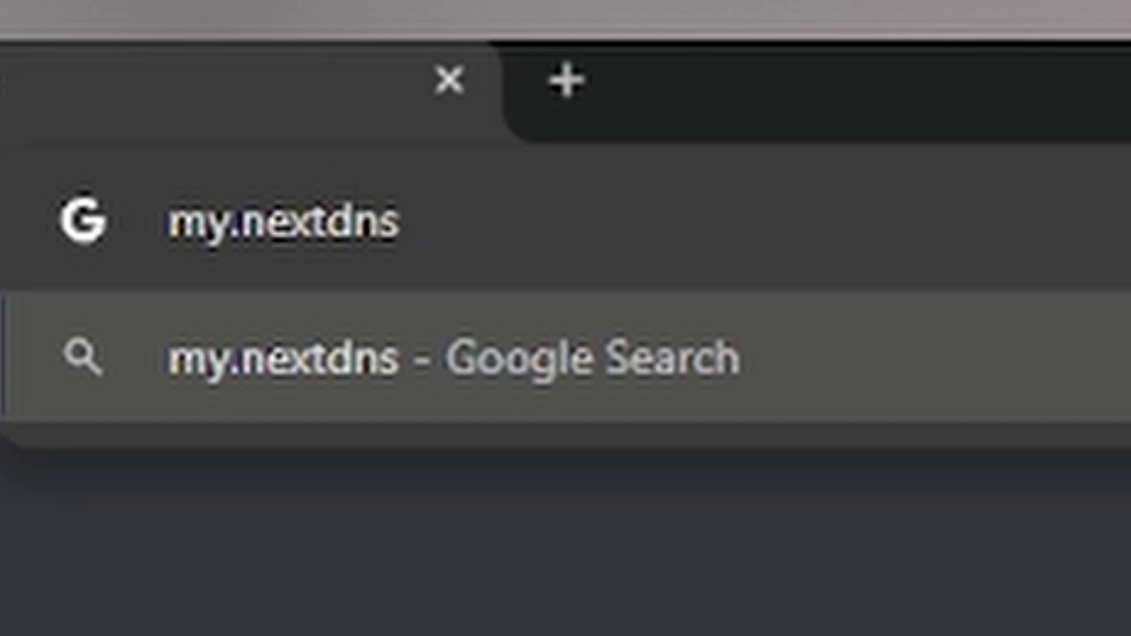
pyautogui.write('.')
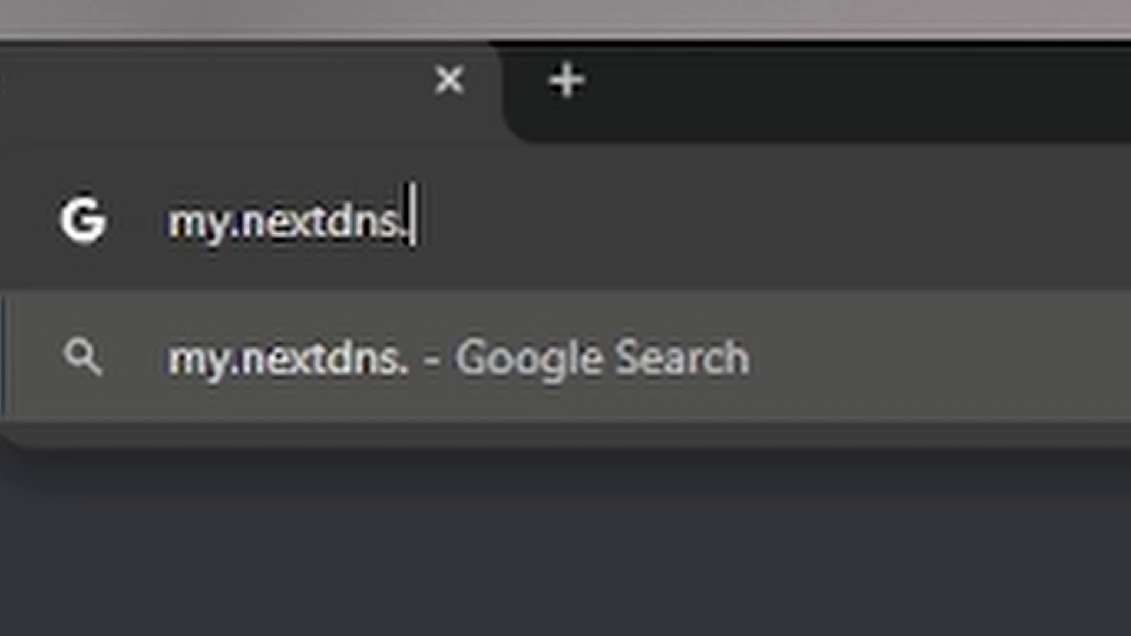
pyautogui.write('oi')
pyautogui.press('BackSpace')
pyautogui.write('o')
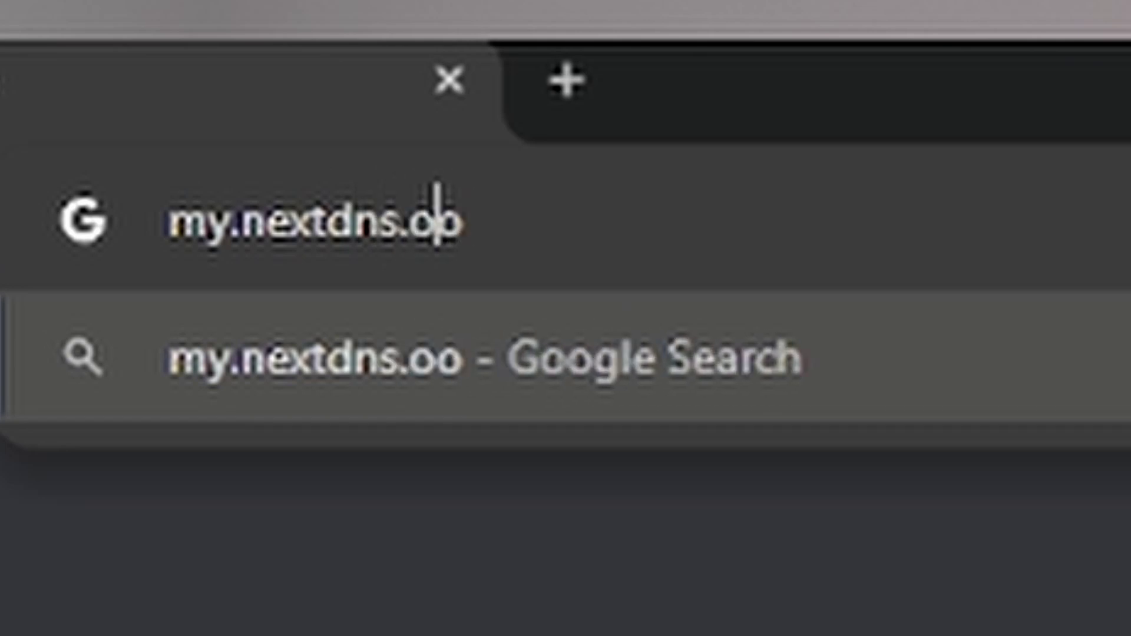
pyautogui.press('Left')
pyautogui.press('BackSpace')
pyautogui.write('i')
pyautogui.press('Right')
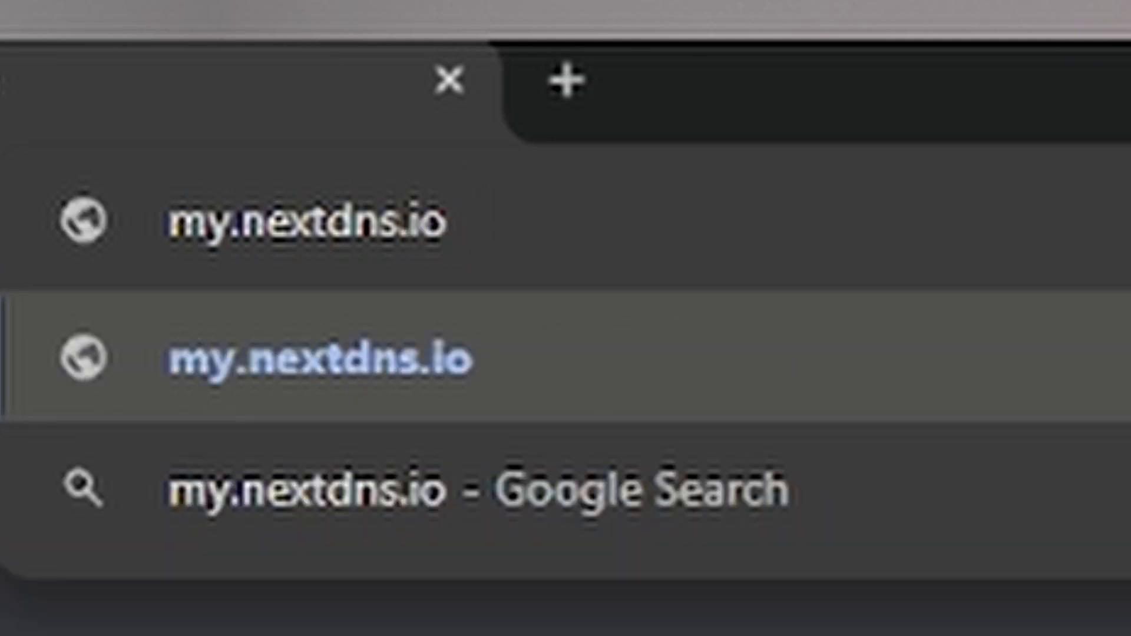
pyautogui.write('/st')
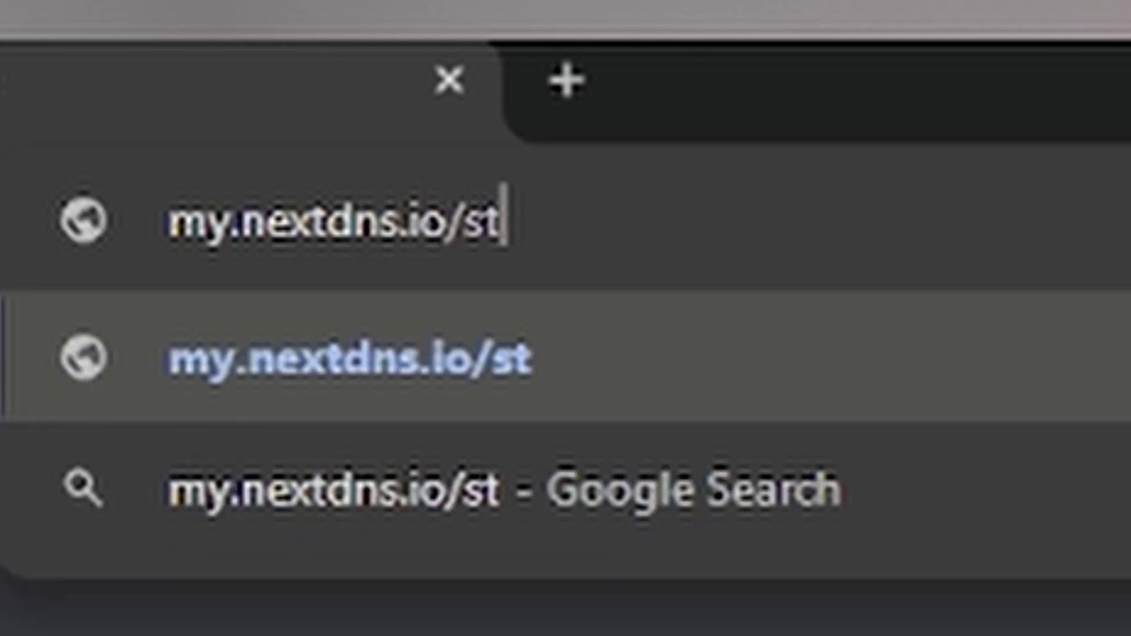
pyautogui.write('art')
pyautogui.press('Return')
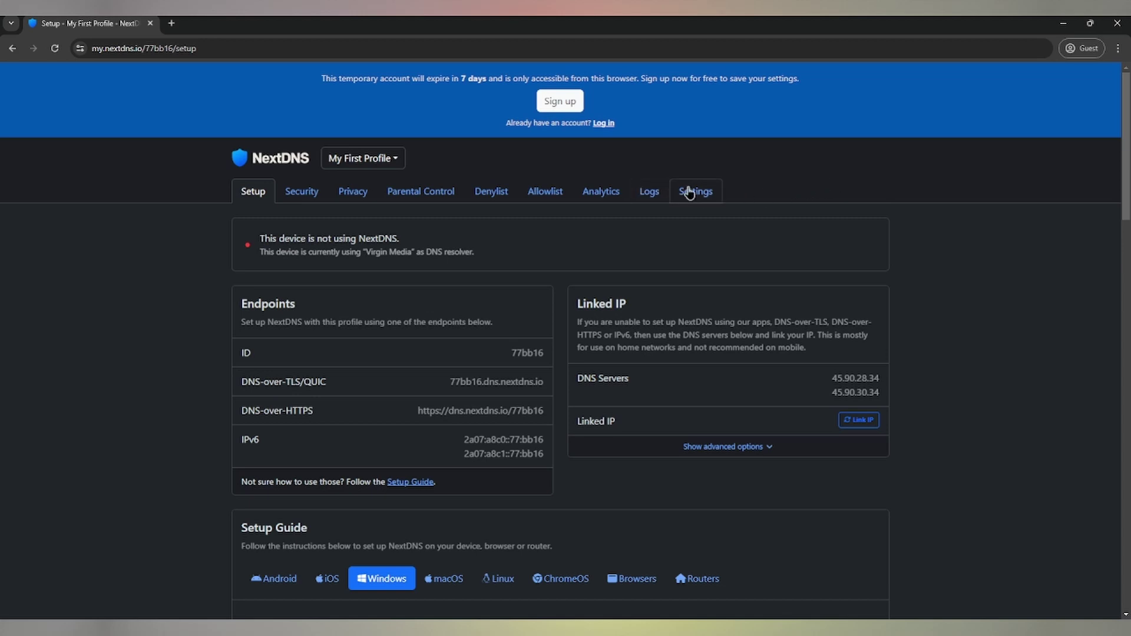
# Add a rewrite in Settings sending lbpvita.online.scee.com to 127.0.0.1 and save it
pyautogui.click(690, 194)
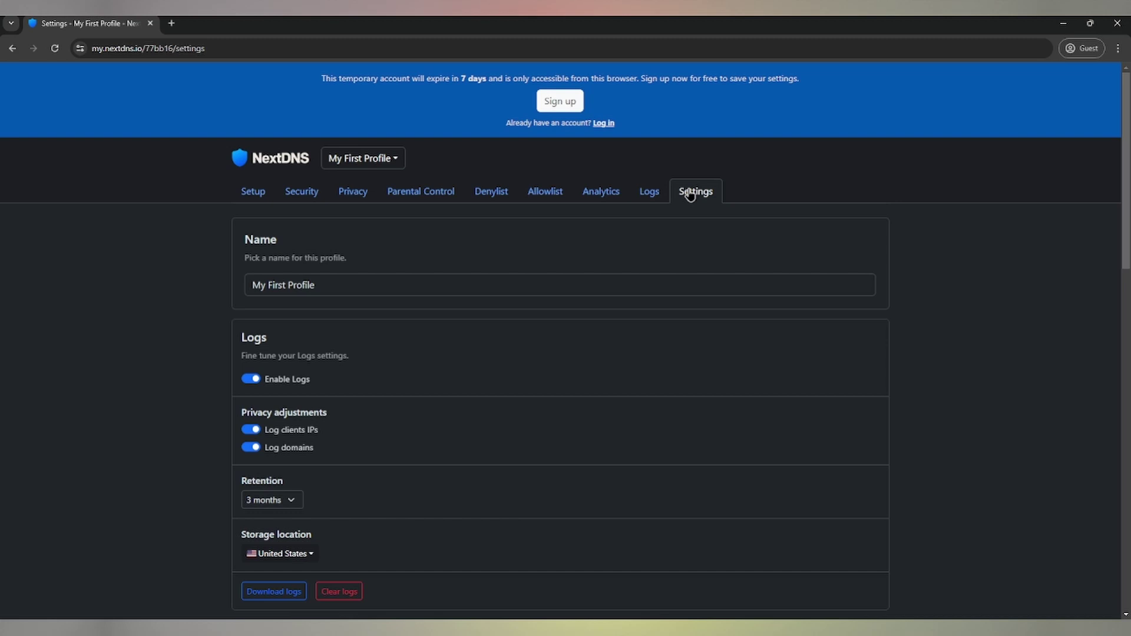
pyautogui.scroll(-1, 690, 194)
pyautogui.scroll(-1, 557, 242)
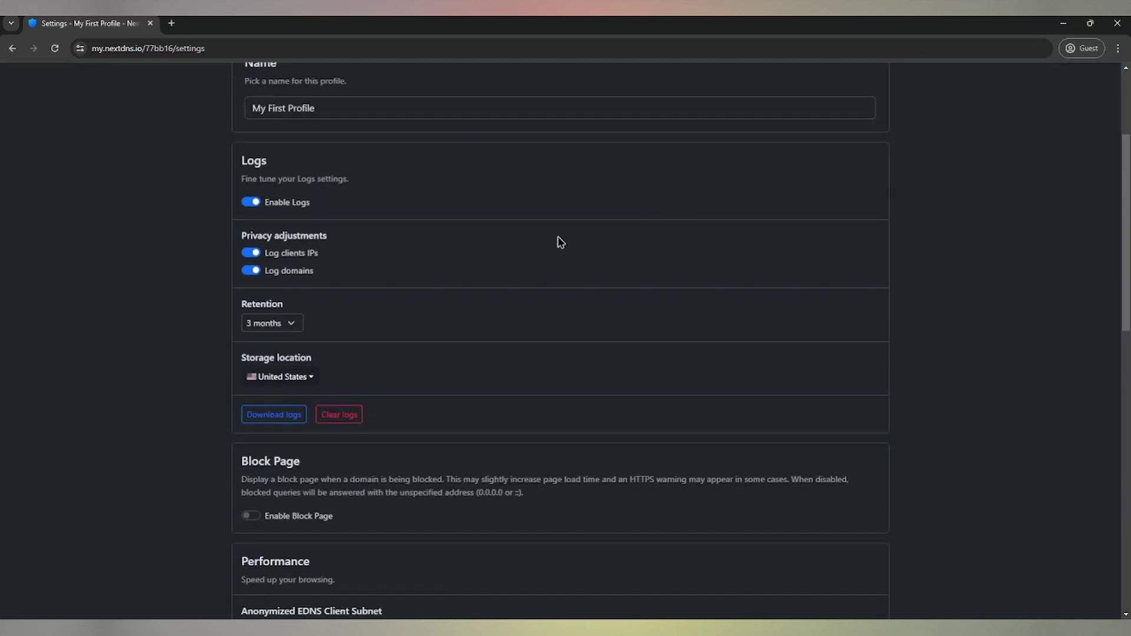
pyautogui.scroll(-1, 448, 314)
pyautogui.scroll(-2, 409, 336)
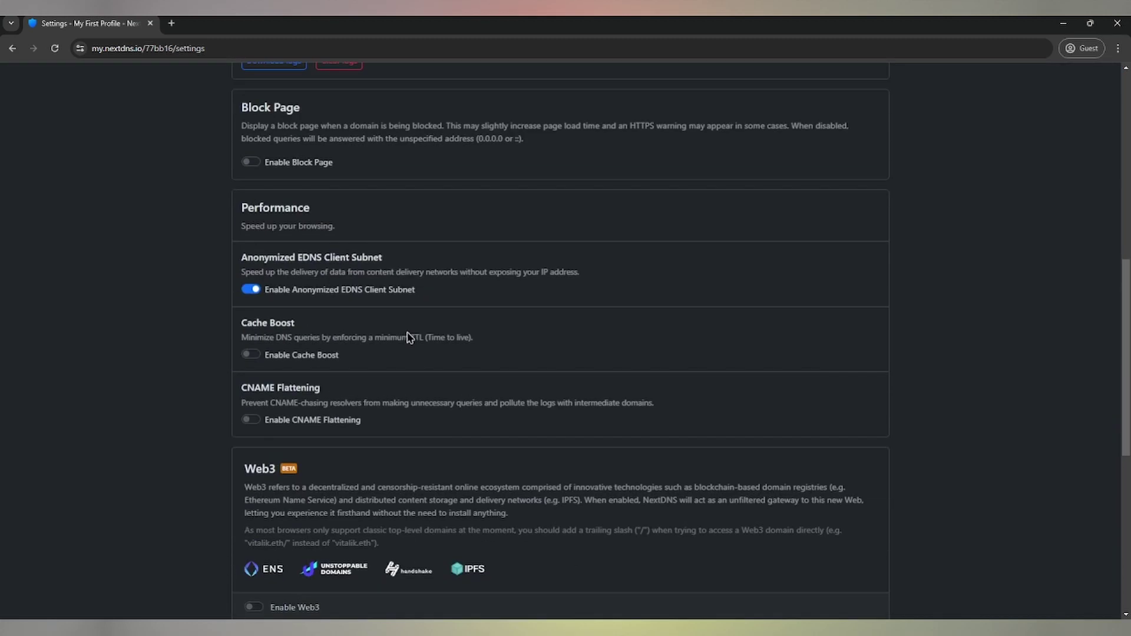
pyautogui.scroll(-1, 406, 332)
pyautogui.scroll(-2, 404, 350)
pyautogui.scroll(-1, 402, 355)
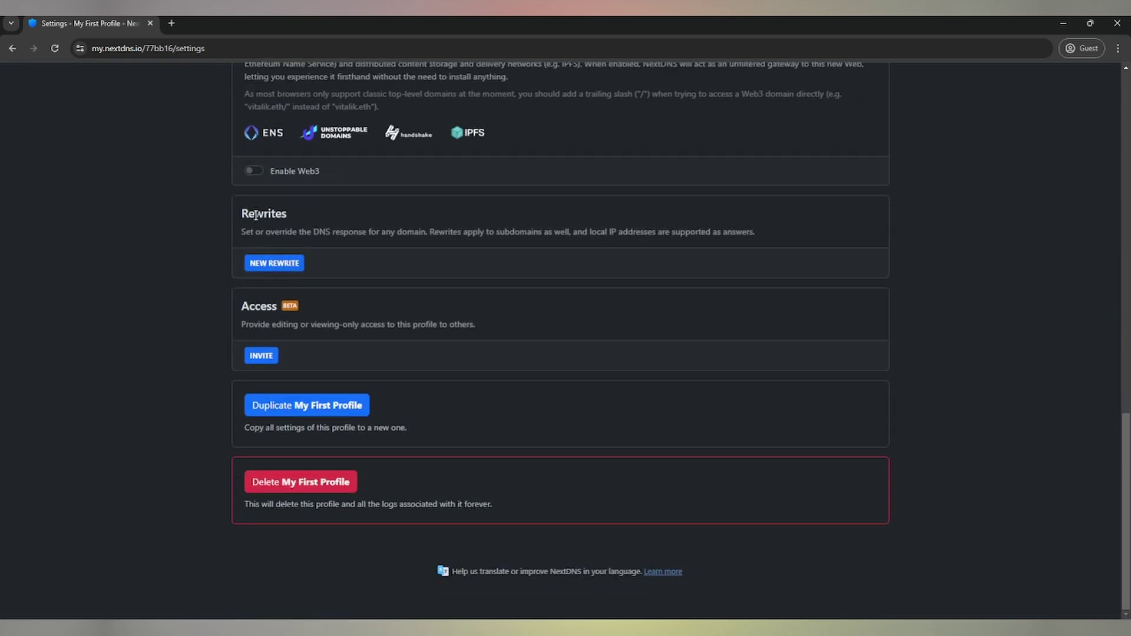
pyautogui.click(285, 265)
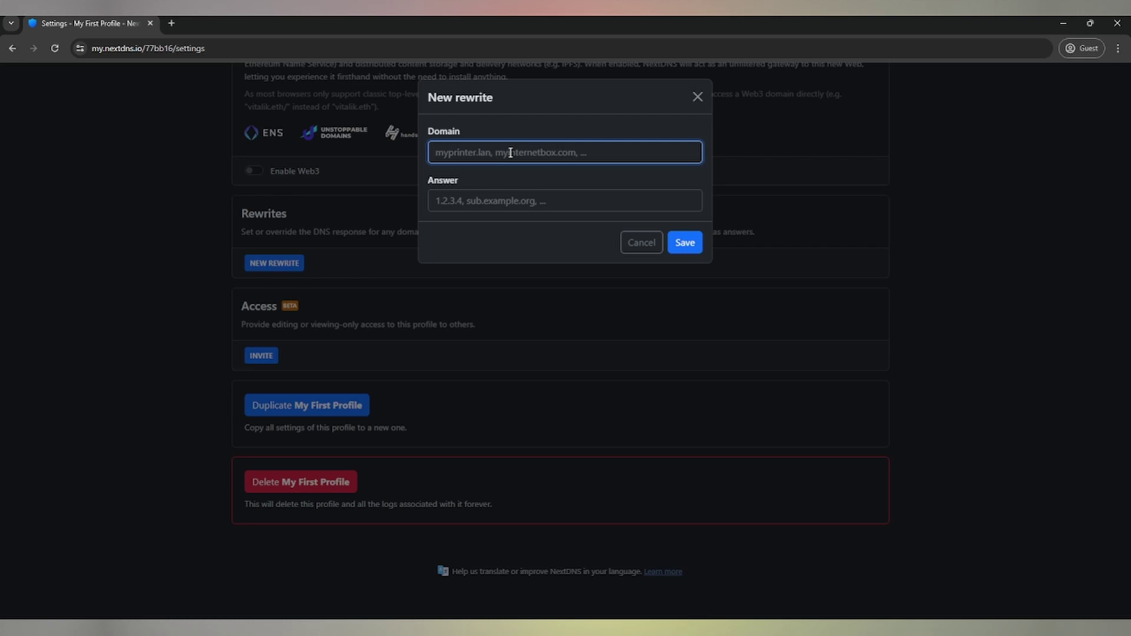
pyautogui.write('lbpvita.online.scee.com')
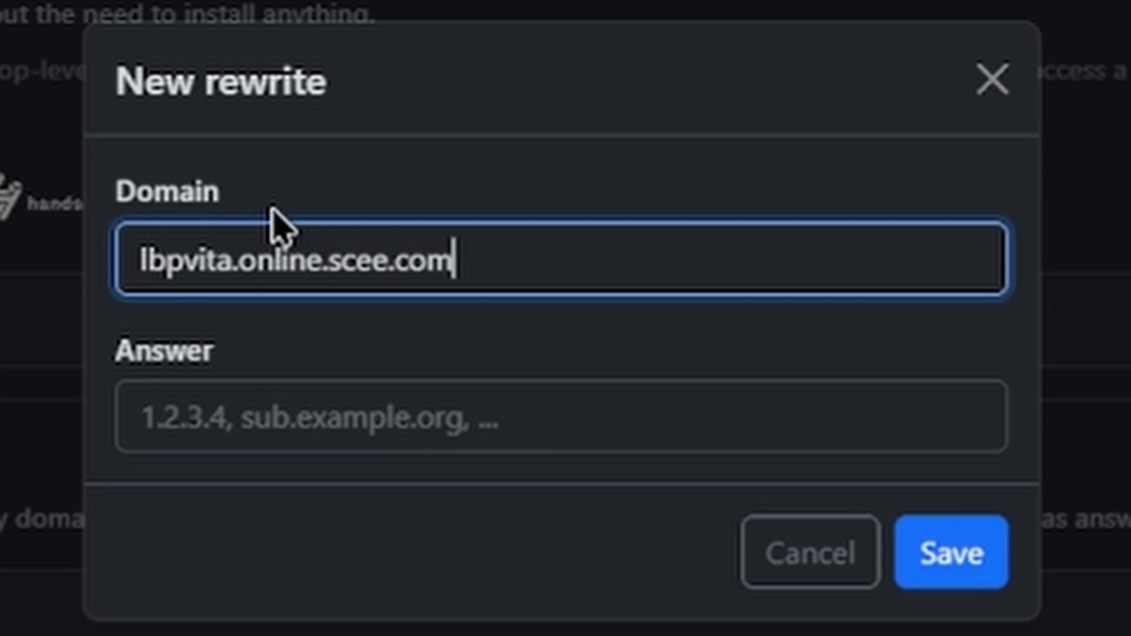
pyautogui.click(273, 210)
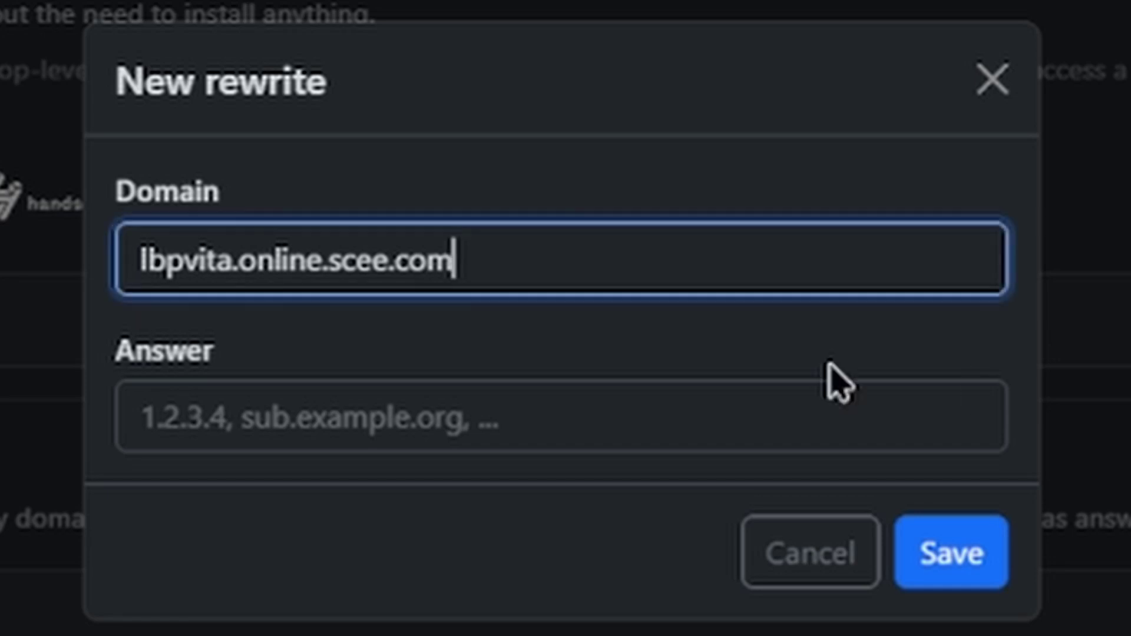
pyautogui.click(300, 425)
pyautogui.write('127.0.0.1')
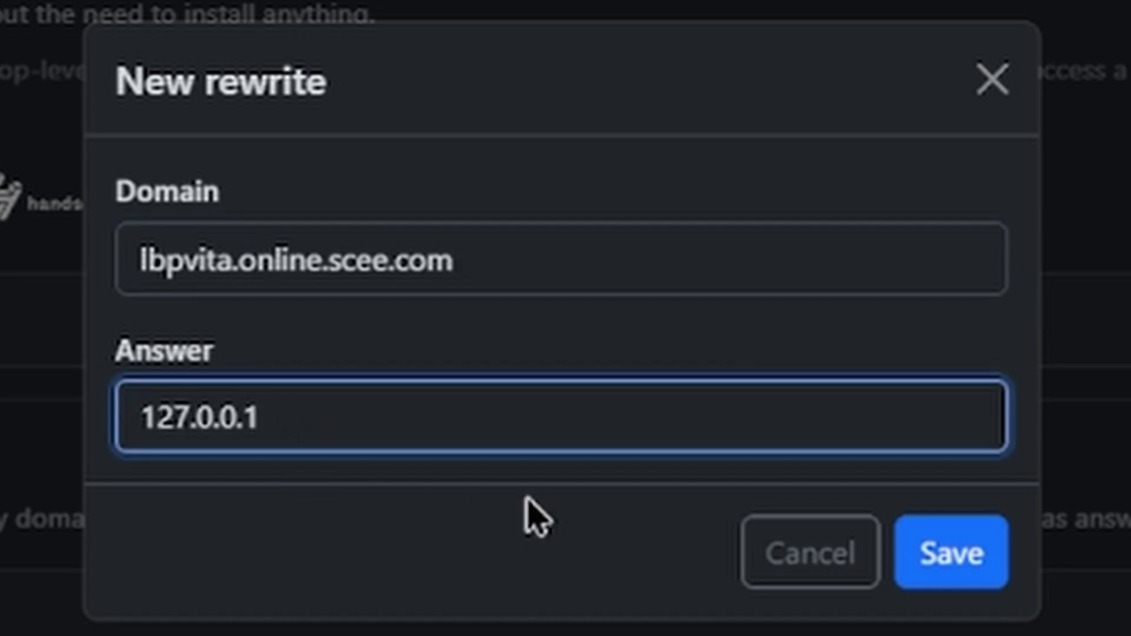
pyautogui.moveTo(313, 421); pyautogui.dragTo(156, 434)
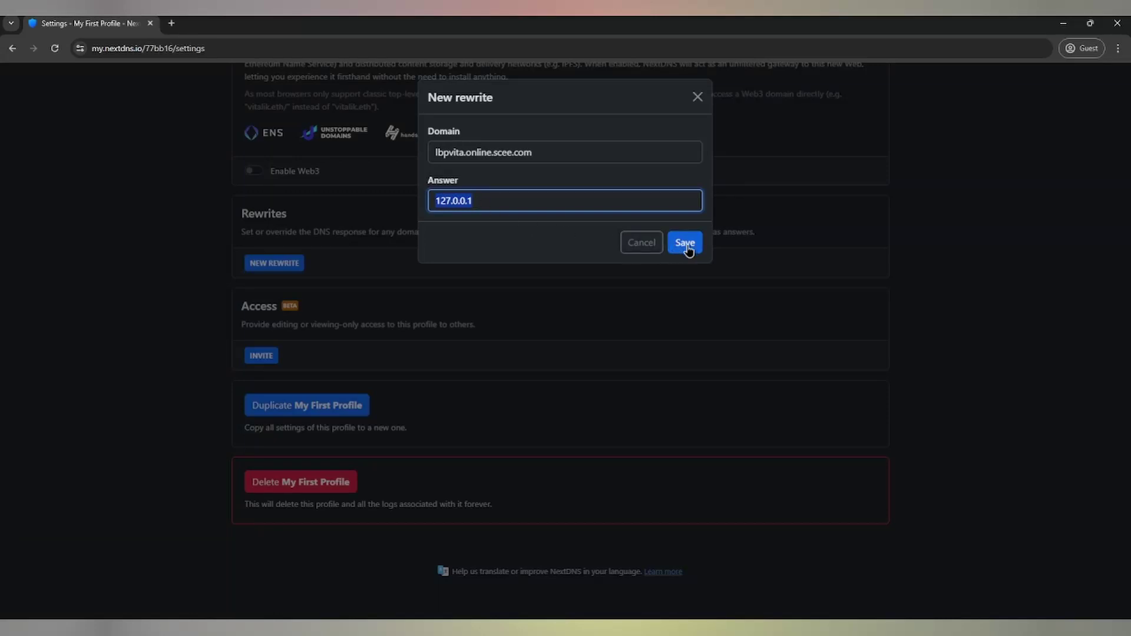
pyautogui.click(688, 247)
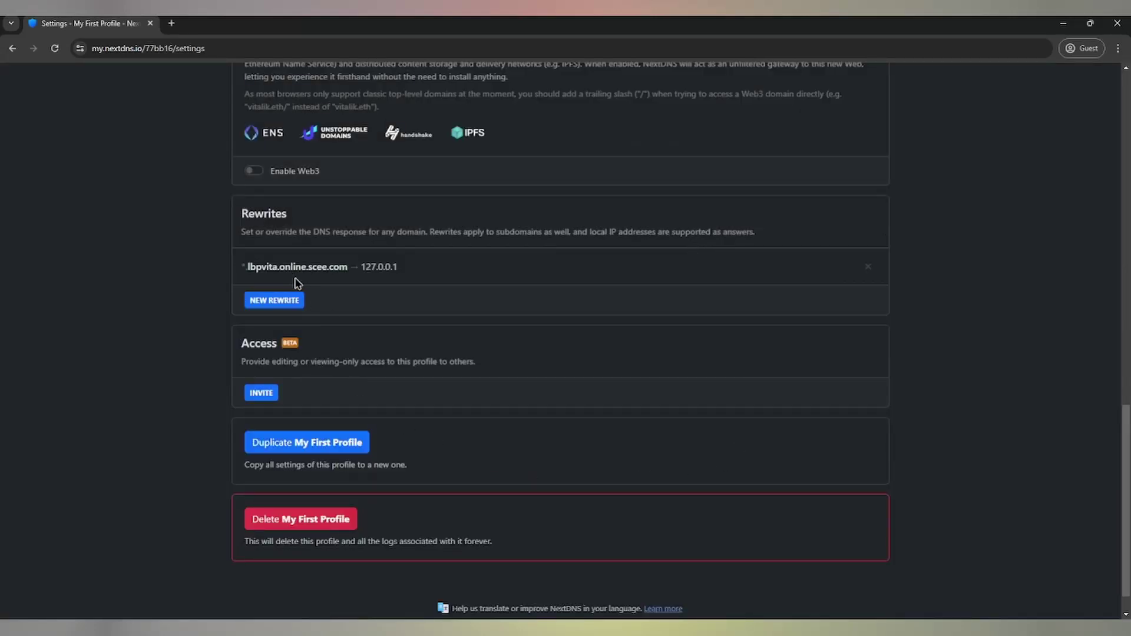
pyautogui.scroll(5, 434, 381)
pyautogui.scroll(10, 433, 382)
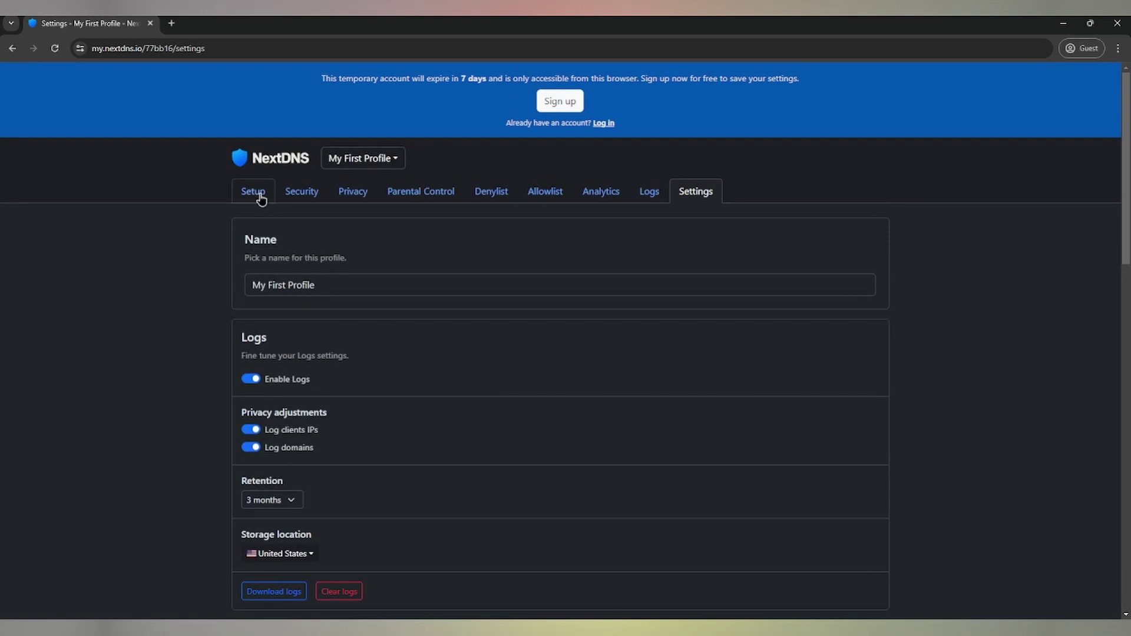
# Show the Setup page's DNS servers and link the current network IP to the profile
pyautogui.click(260, 199)
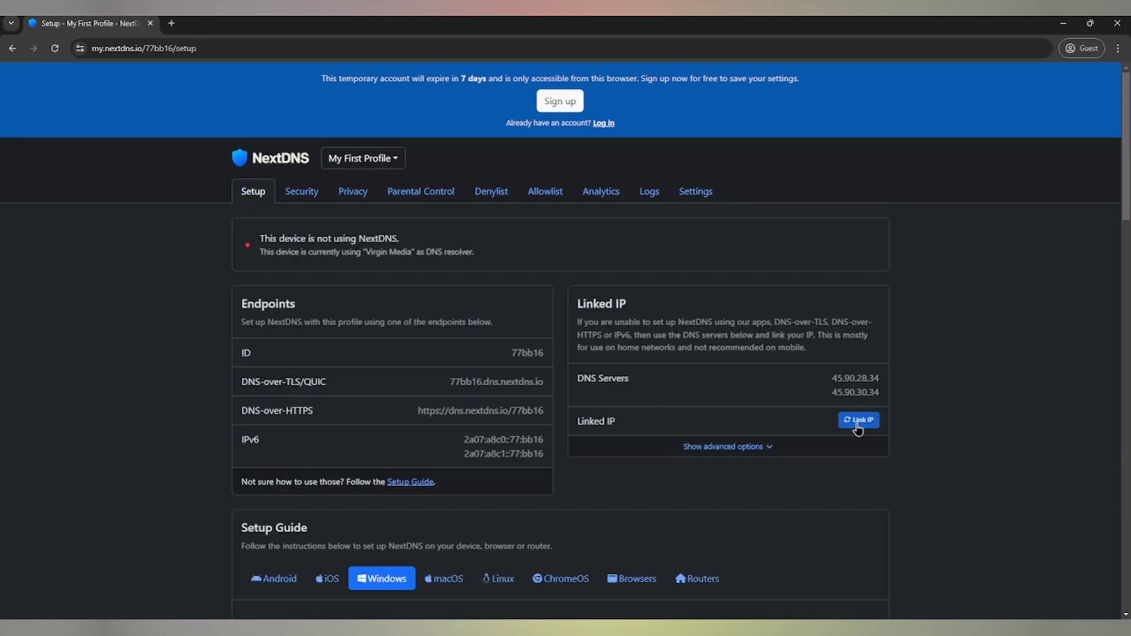
pyautogui.click(862, 422)
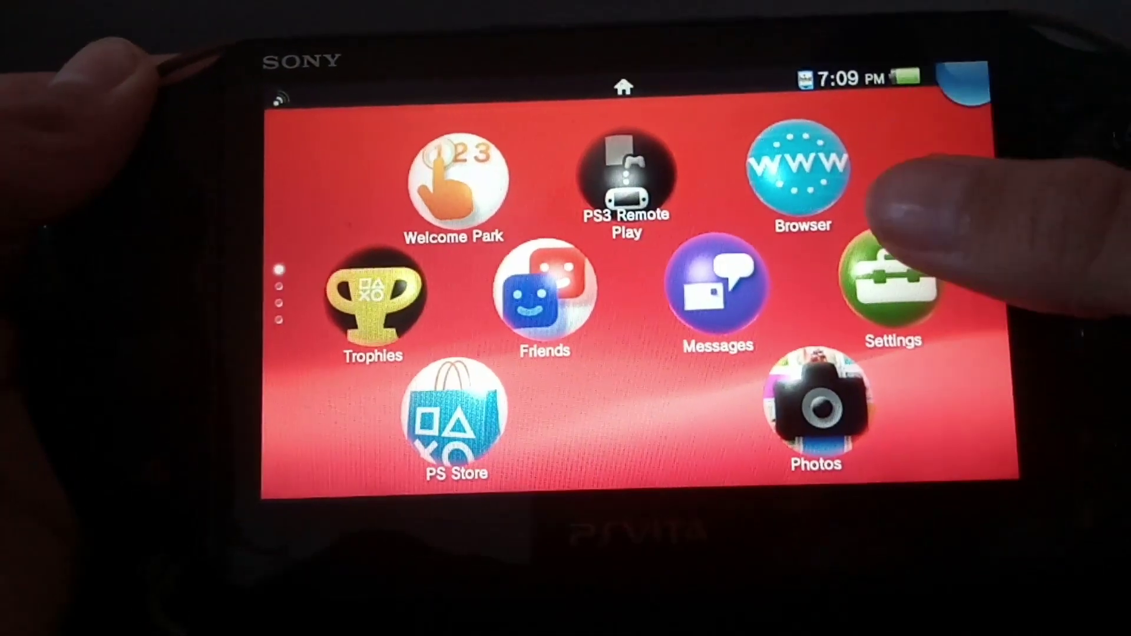
# Reach the connected Wi-Fi network's Advanced Settings through Settings > Network > Wi-Fi Settings
pyautogui.click(884, 247)
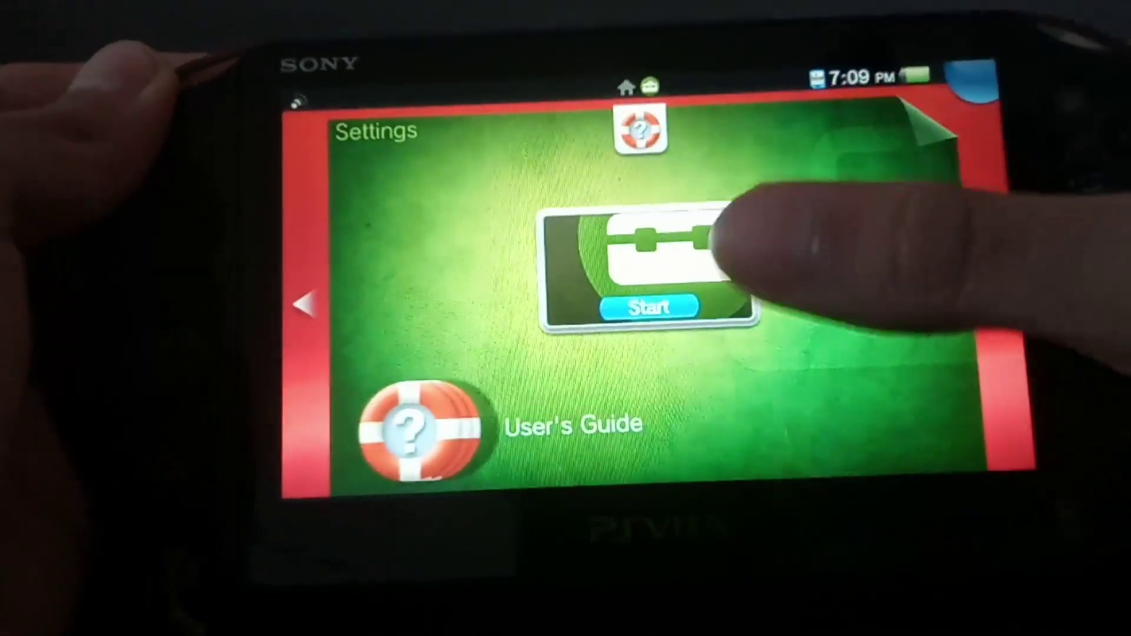
pyautogui.click(708, 256)
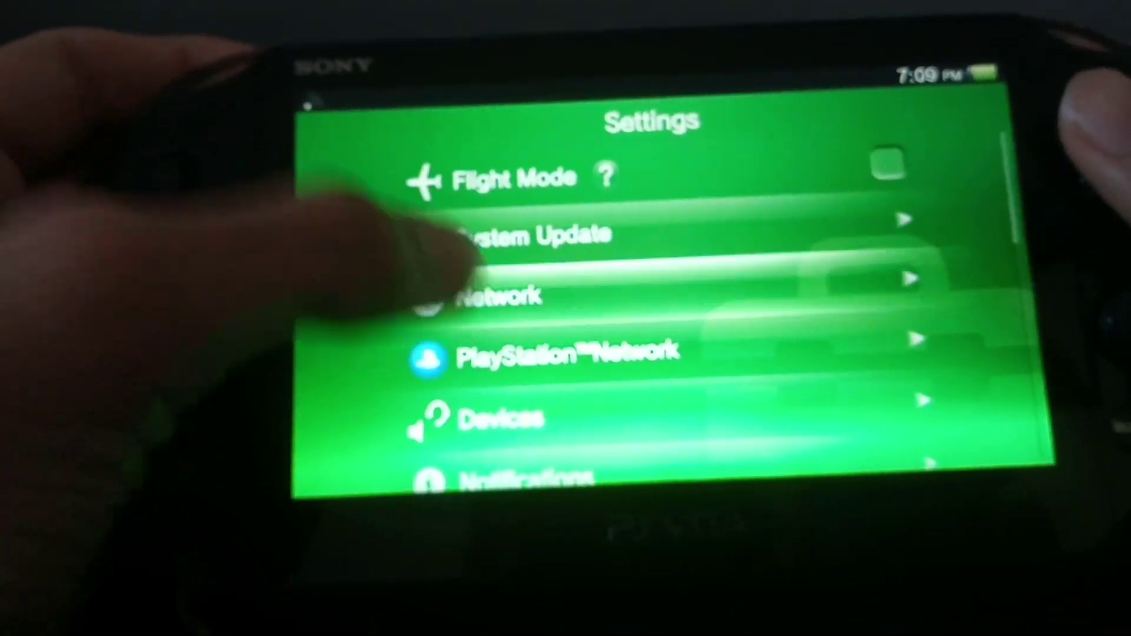
pyautogui.click(477, 304)
pyautogui.click(494, 178)
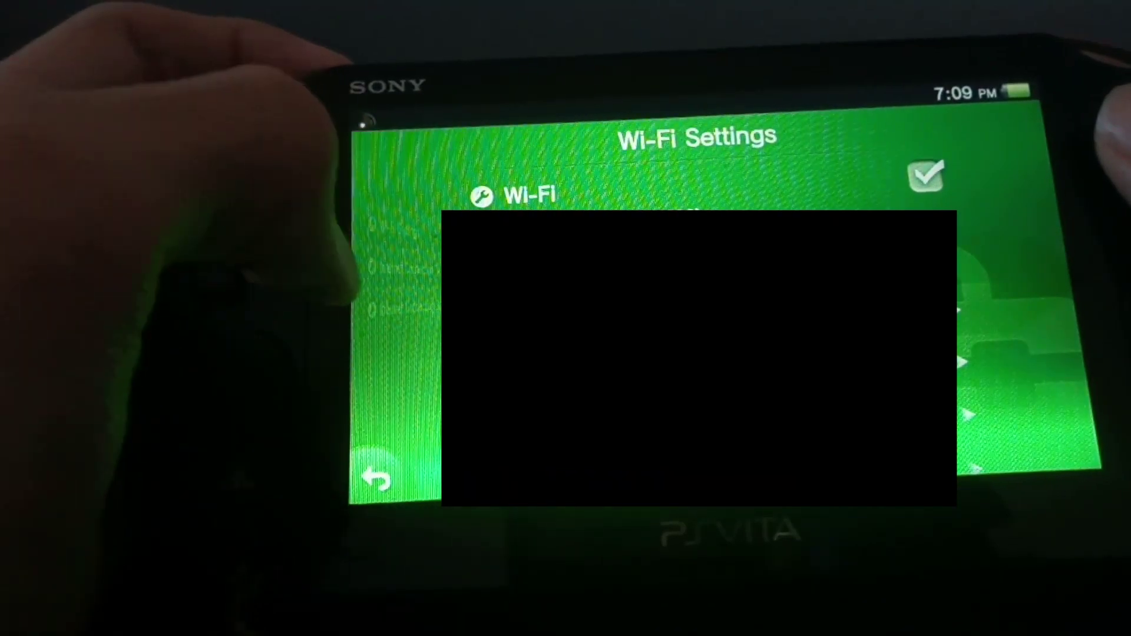
pyautogui.click(416, 233)
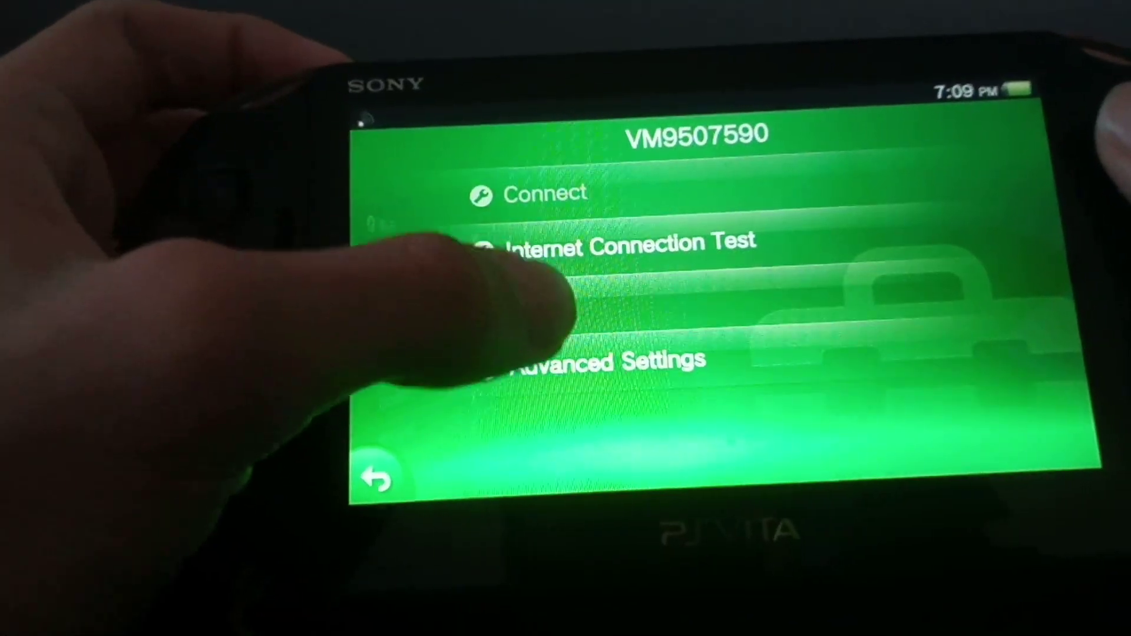
pyautogui.click(521, 364)
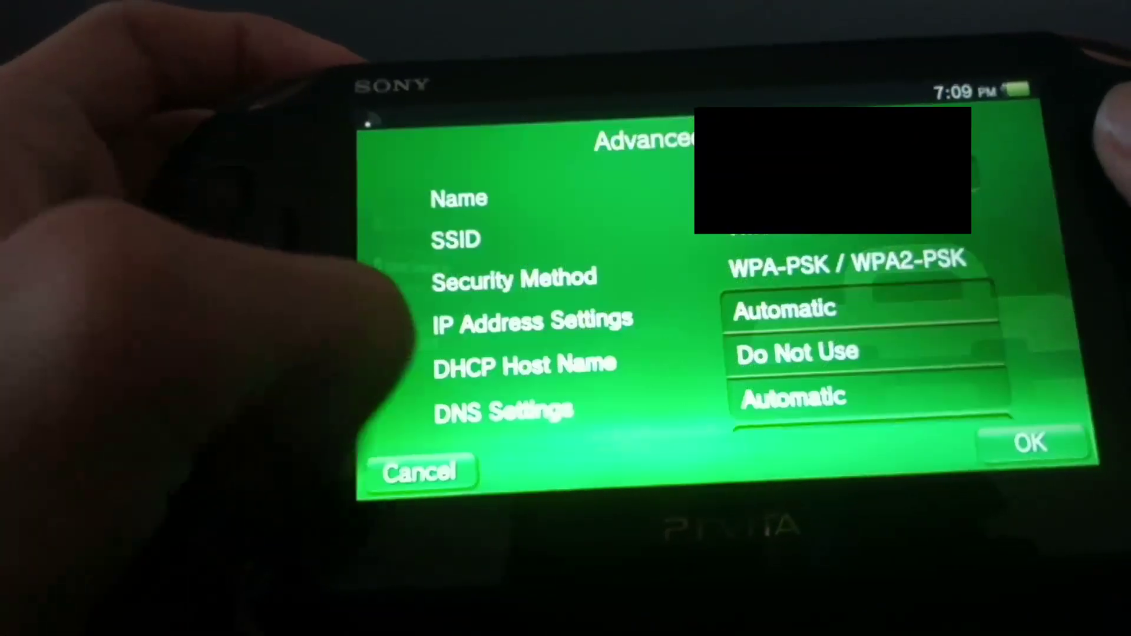
pyautogui.moveTo(505, 328); pyautogui.dragTo(480, 253)
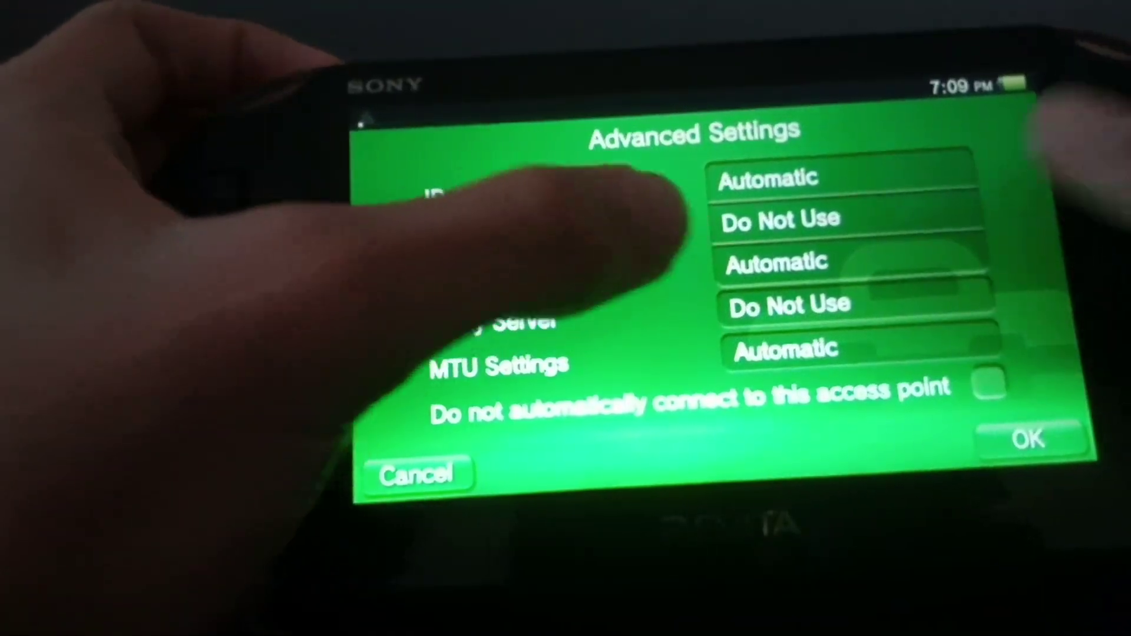
# Switch DNS Settings to Manual and enter 45.90.28.114 as the Primary DNS
pyautogui.click(777, 264)
pyautogui.click(533, 266)
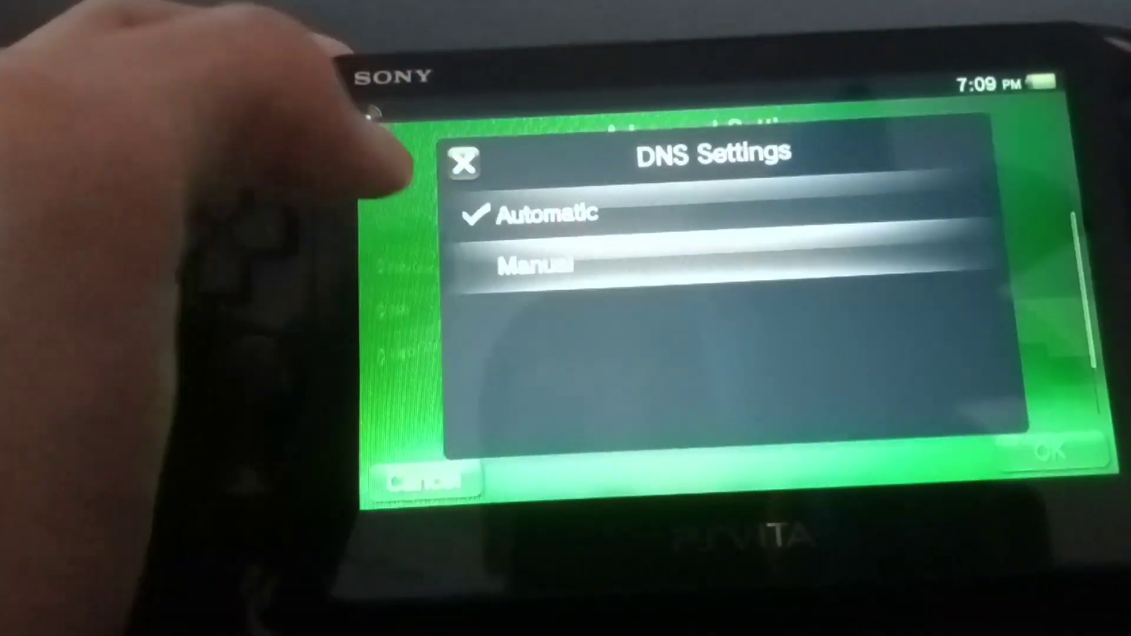
pyautogui.click(901, 304)
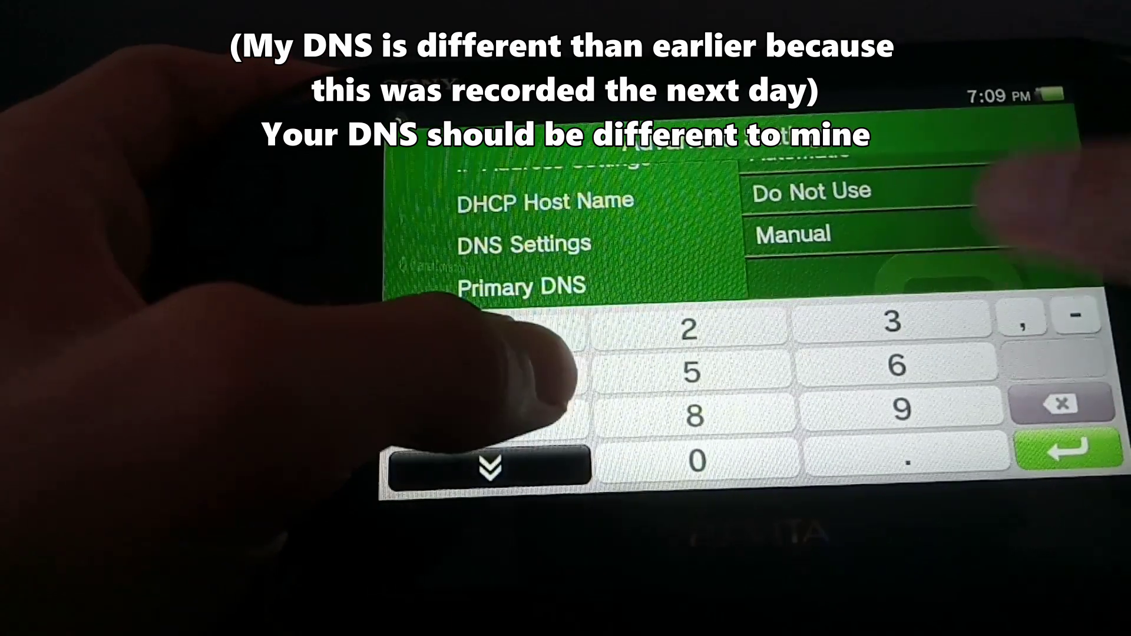
pyautogui.write('4')
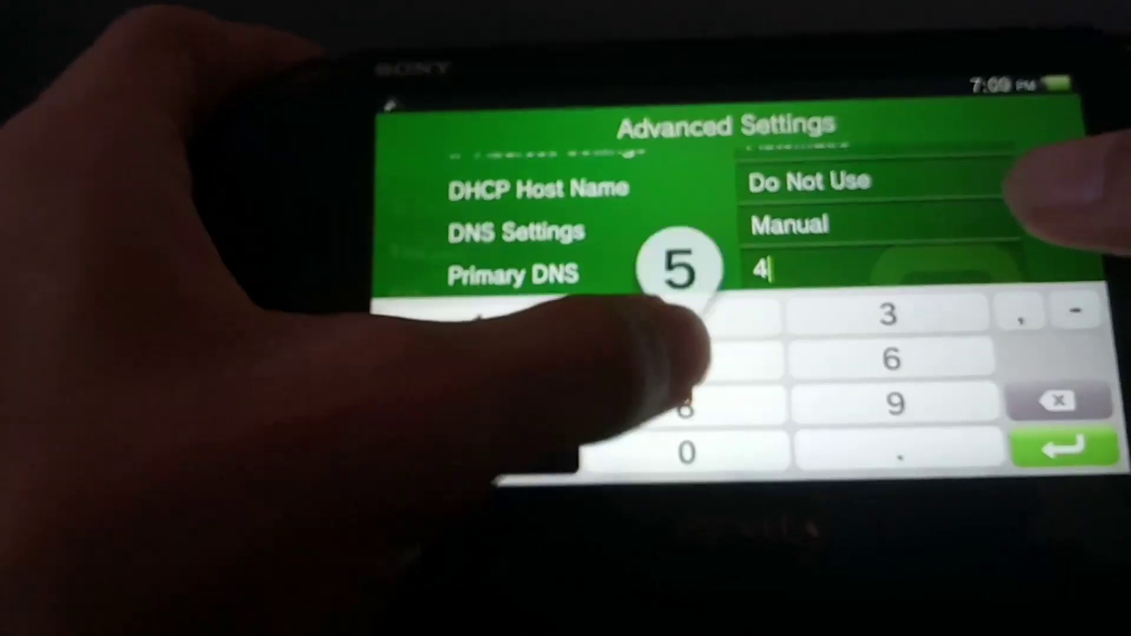
pyautogui.write('5.')
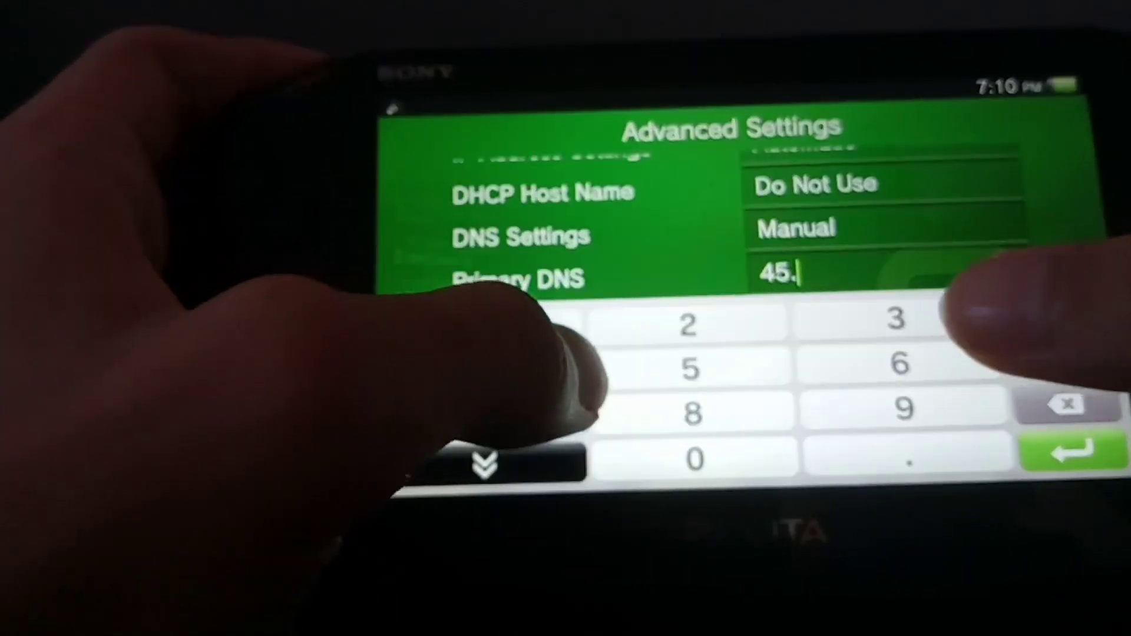
pyautogui.write('90.')
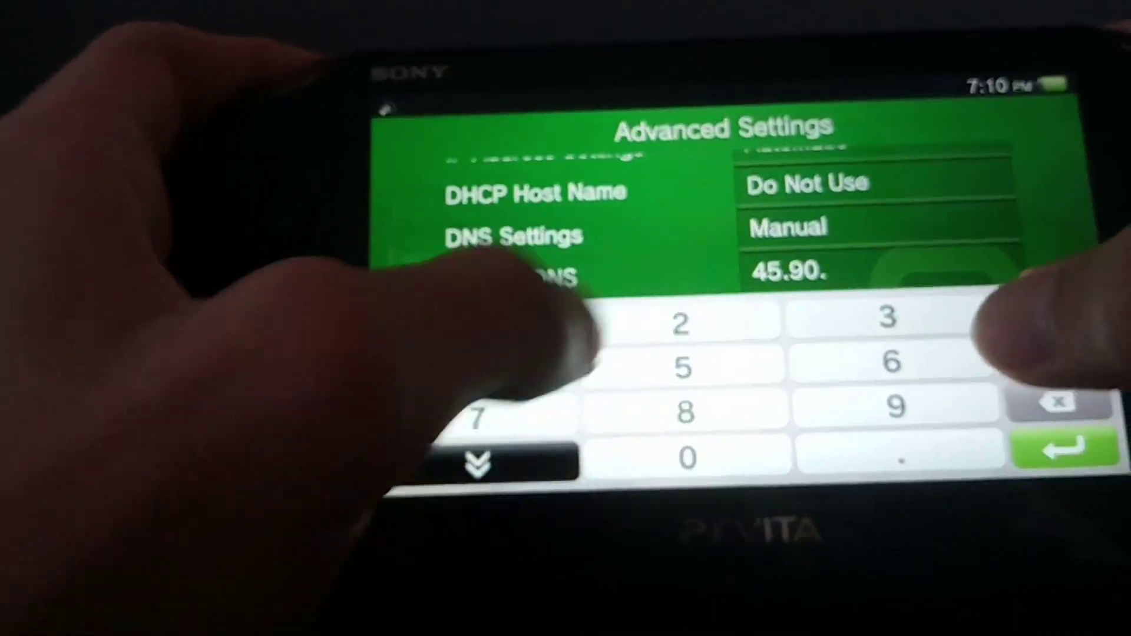
pyautogui.write('28')
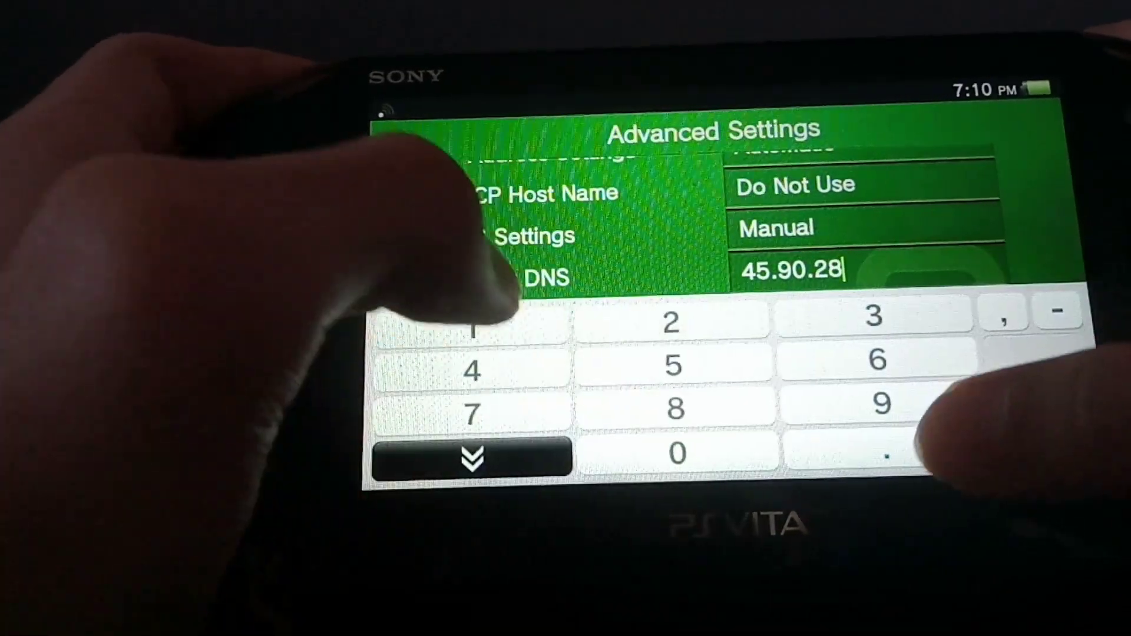
pyautogui.write('.')
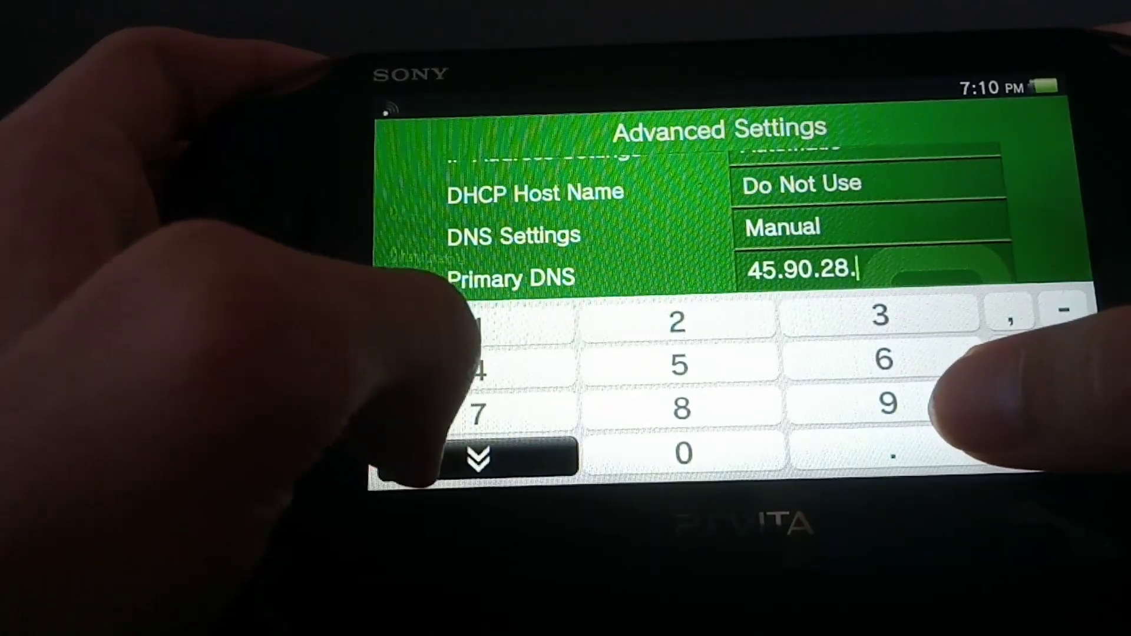
pyautogui.write('1')
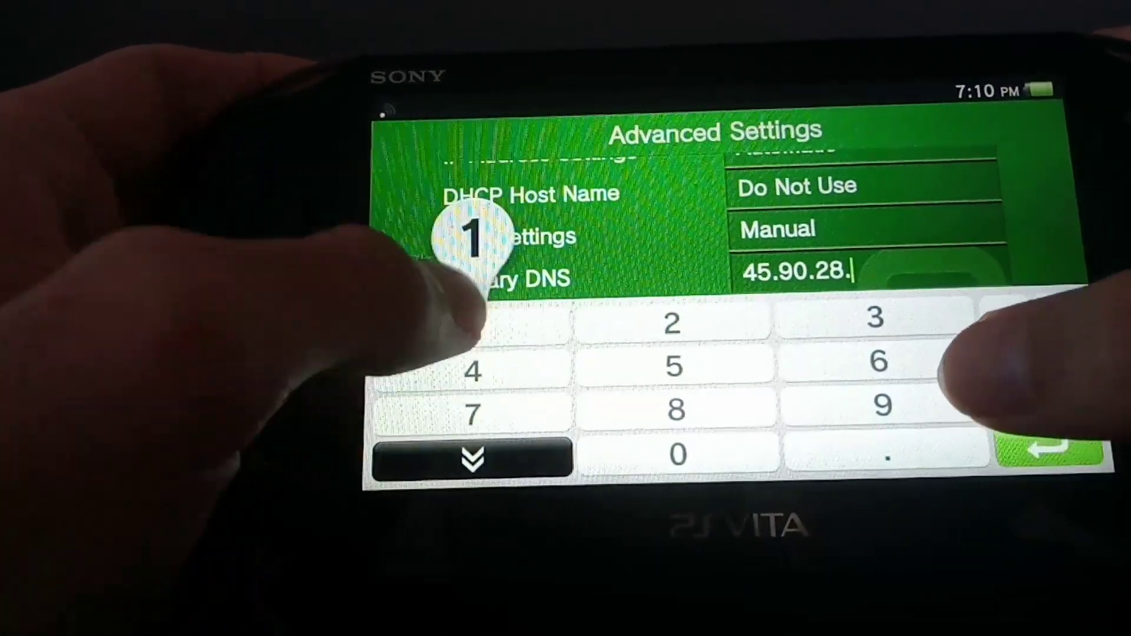
pyautogui.write('14')
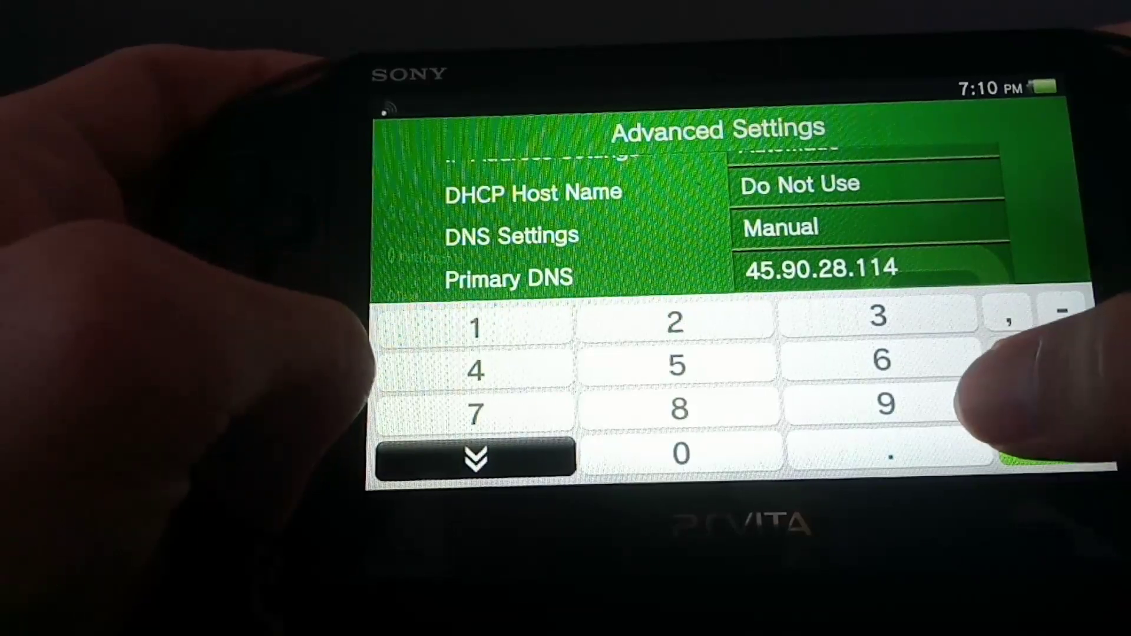
pyautogui.press('Return')
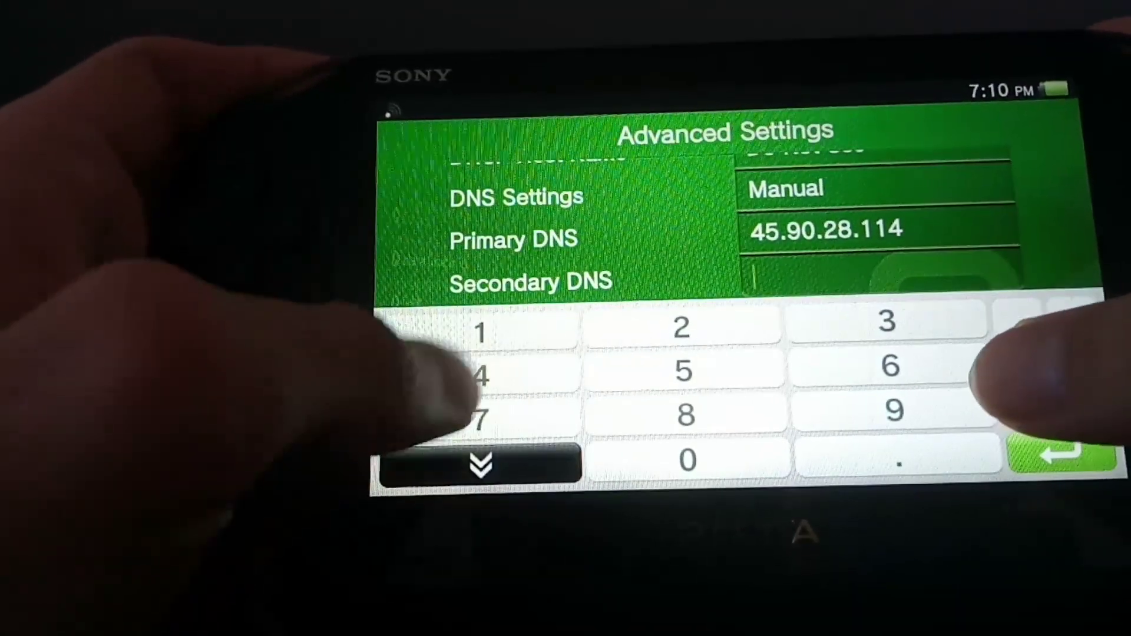
pyautogui.write('4')
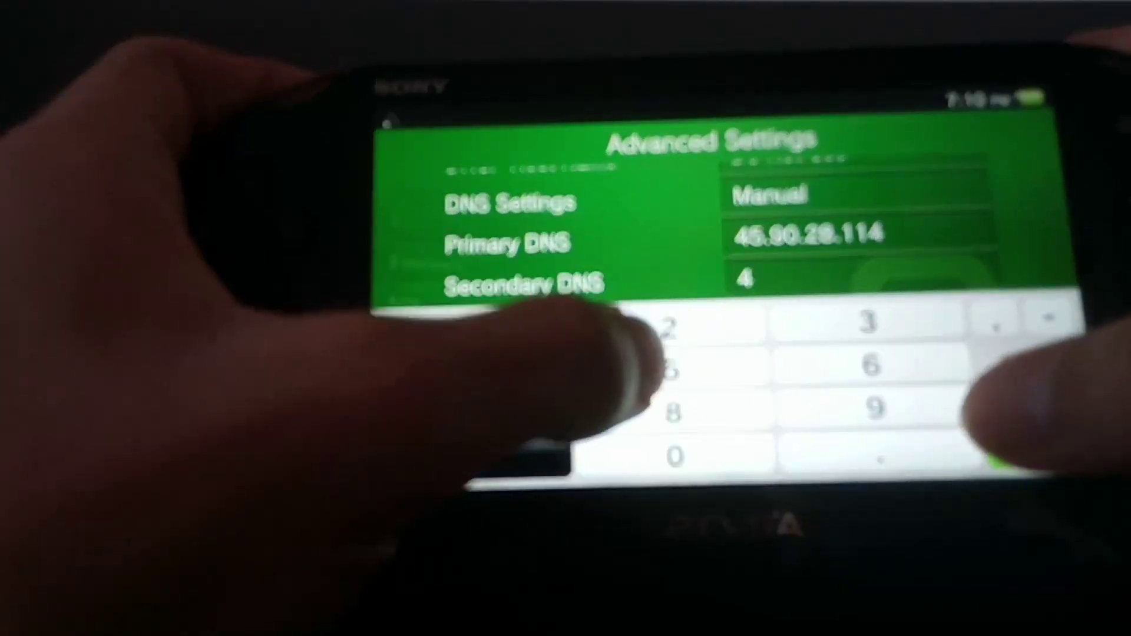
pyautogui.write('5.90.')
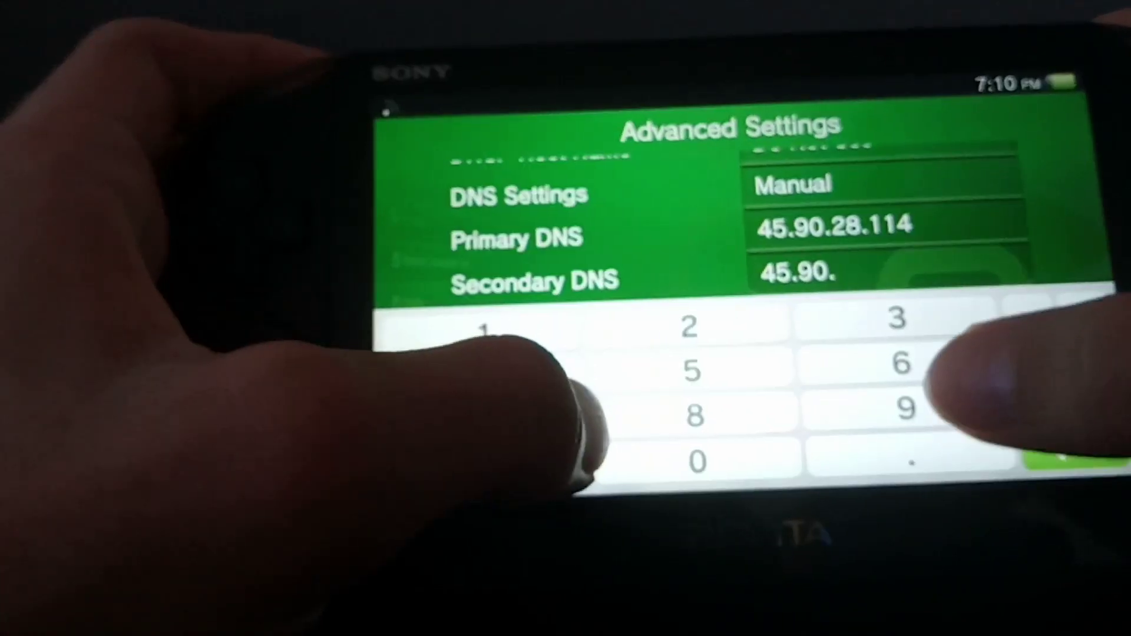
pyautogui.write('30.')
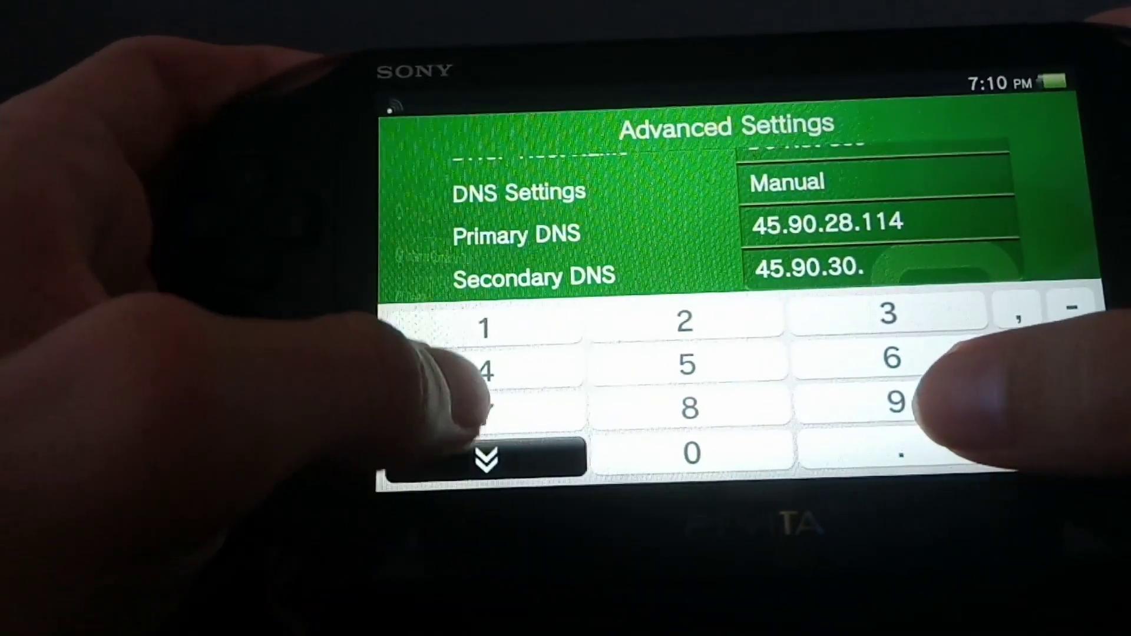
pyautogui.write('114')
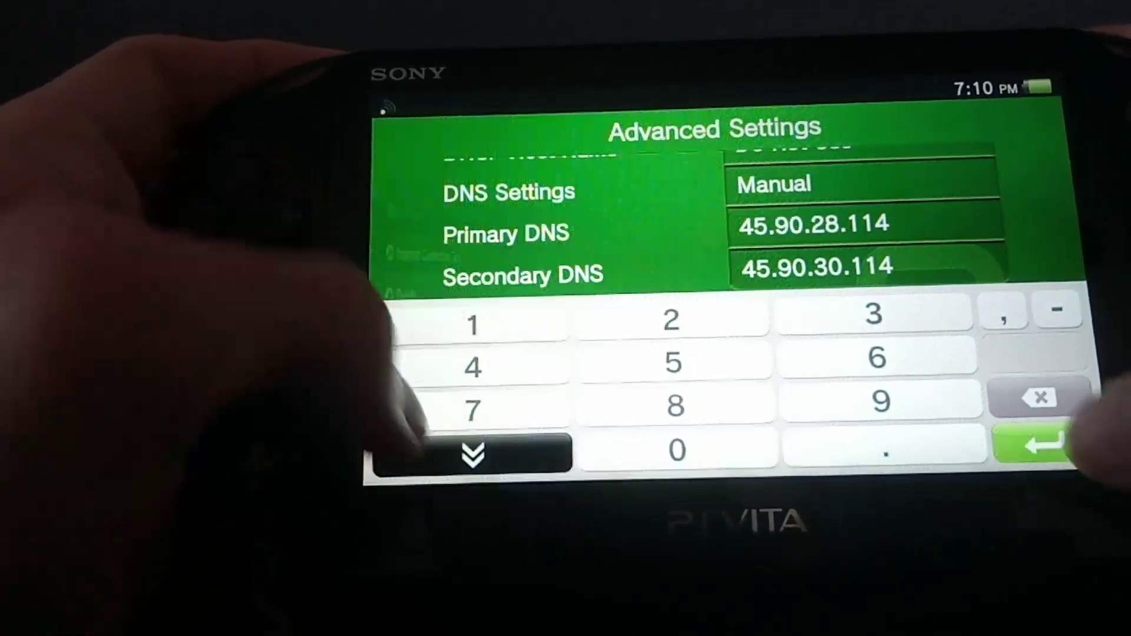
# Enter 45.90.30.114 as Secondary DNS, save Advanced Settings and reconnect to Wi-Fi
pyautogui.press('Return')
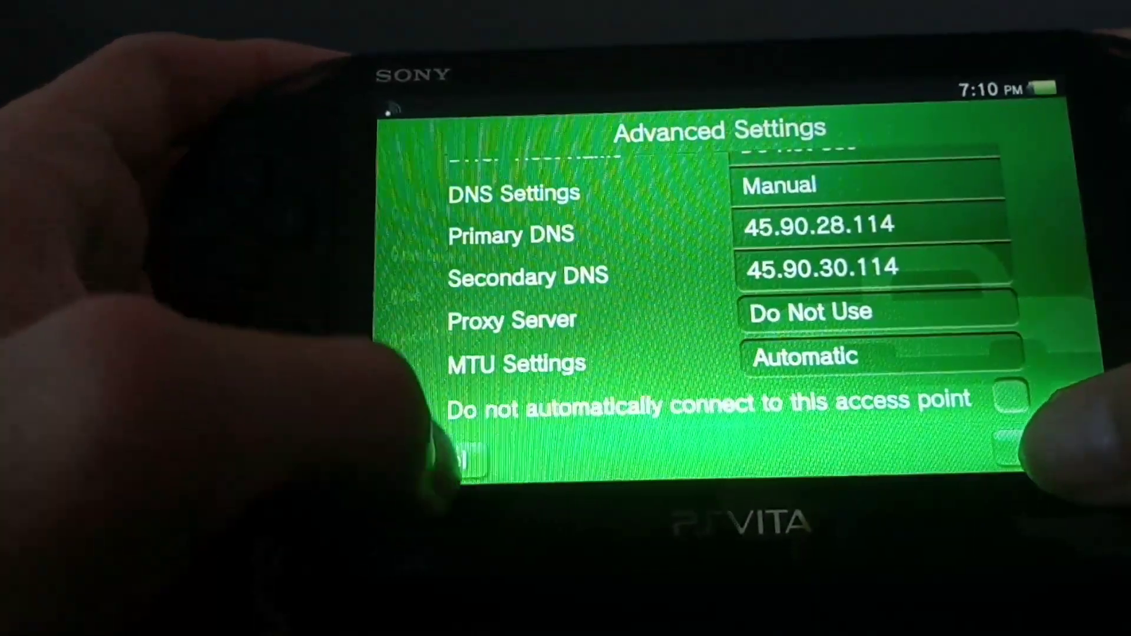
pyautogui.press('Return')
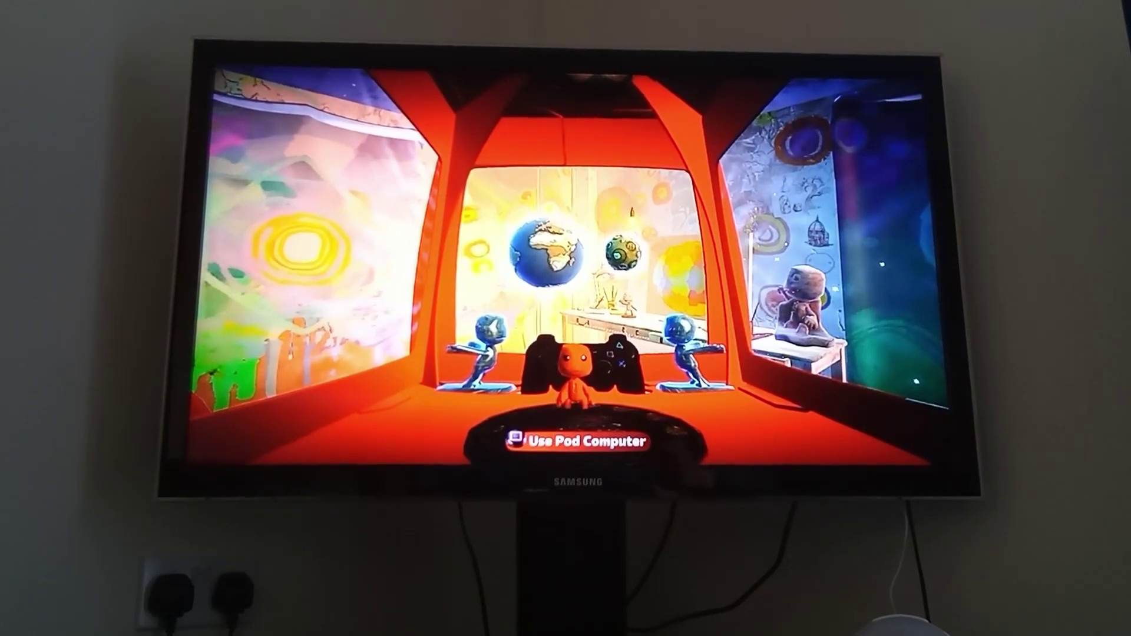
# Connect the Vita as Cross-Controller via the Pod Computer and choose Story
pyautogui.press('Return')
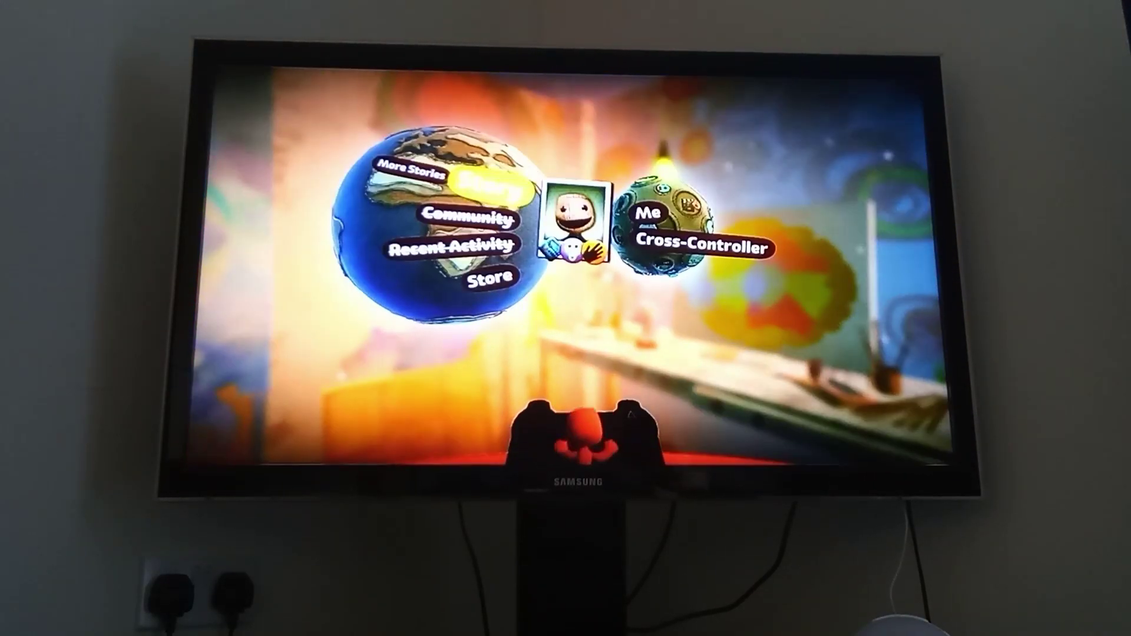
pyautogui.press('Return')
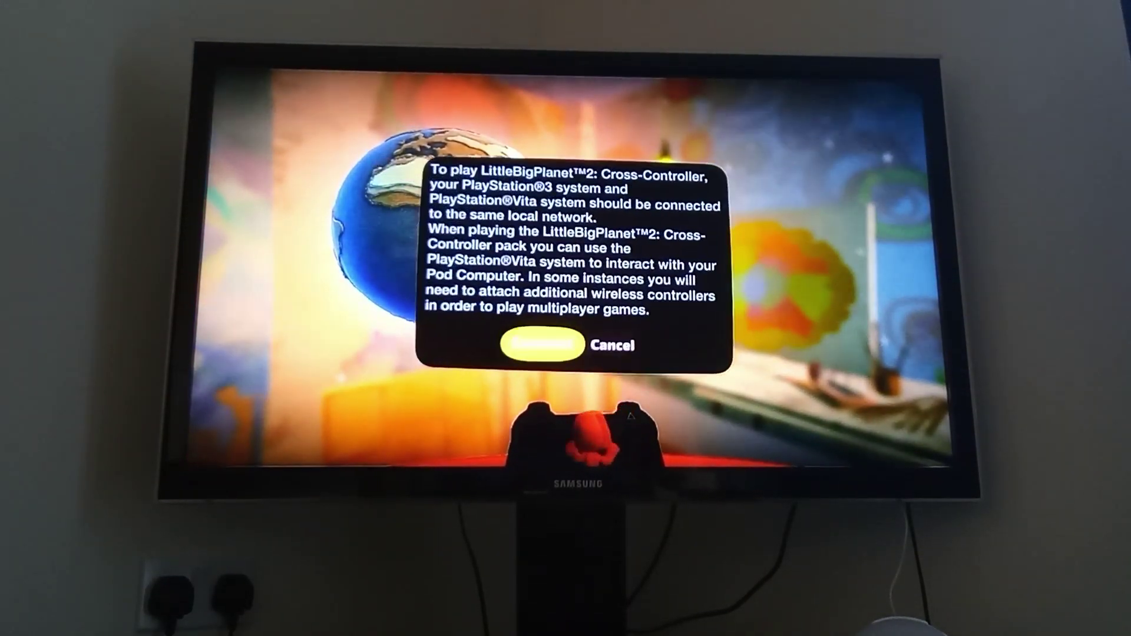
pyautogui.press('Return')
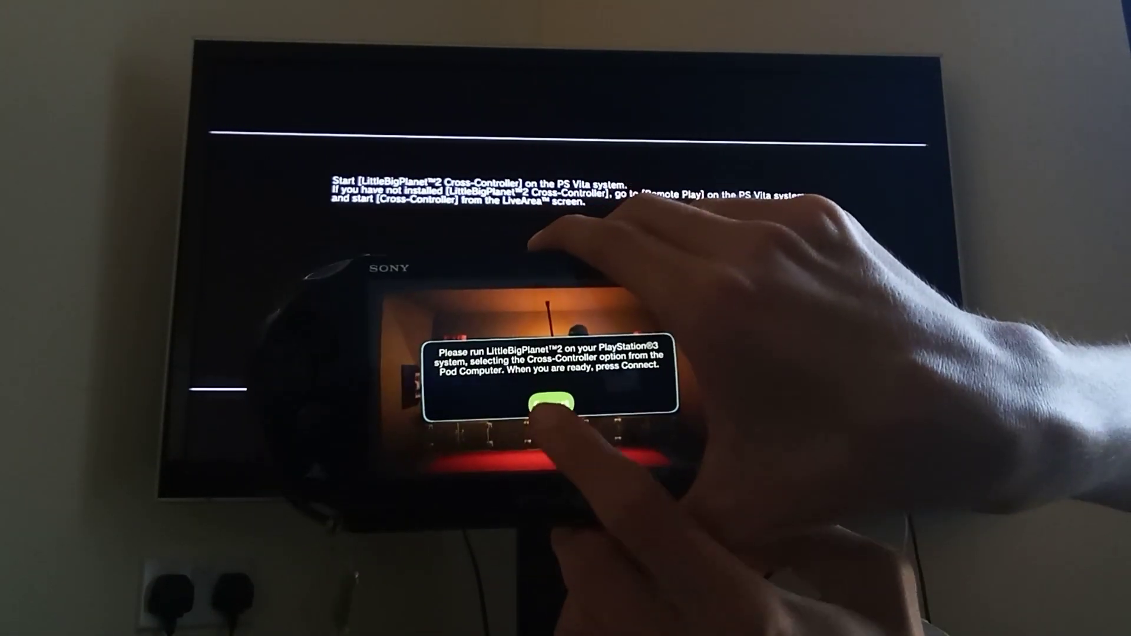
pyautogui.click(548, 378)
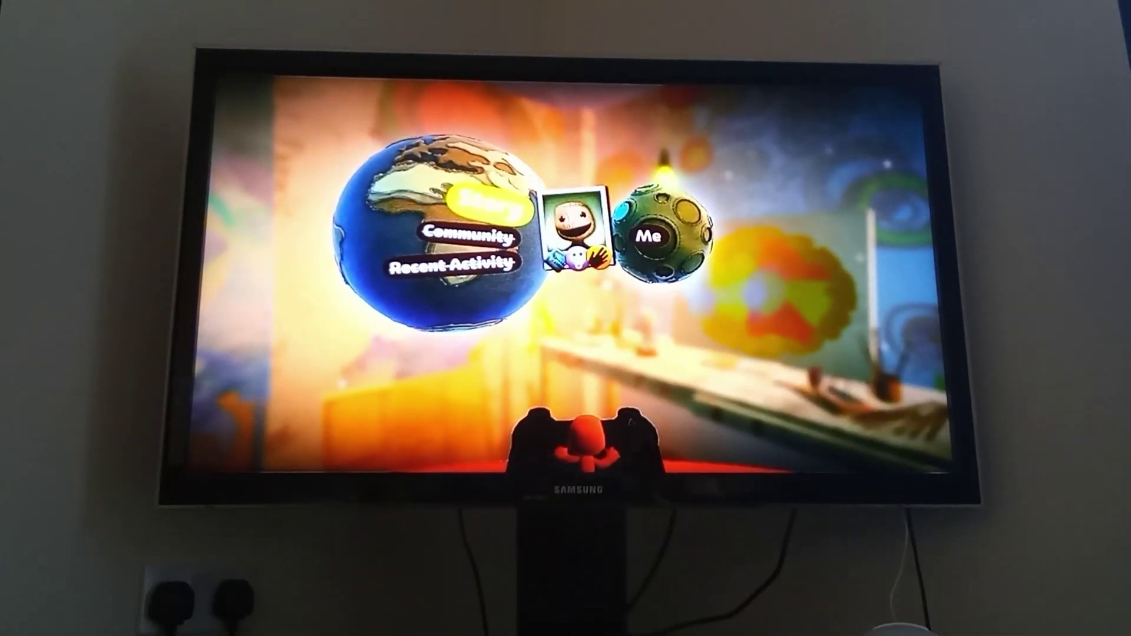
pyautogui.press('Return')
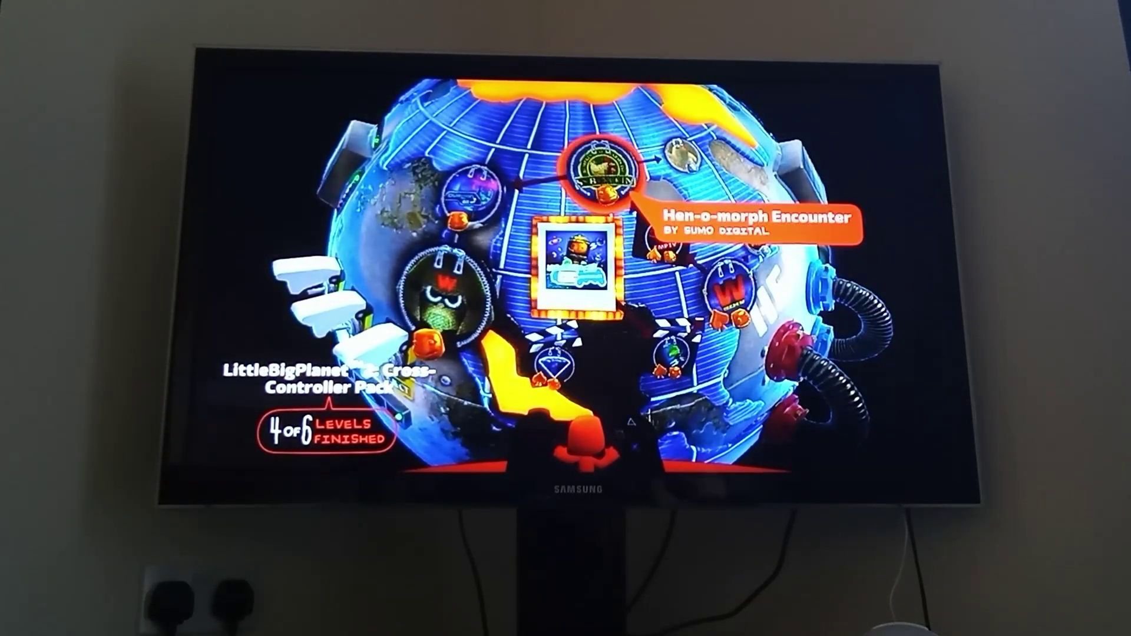
# Start the Hen-o-morph Encounter level from the Cross-Controller Pack planet
pyautogui.press('Return')
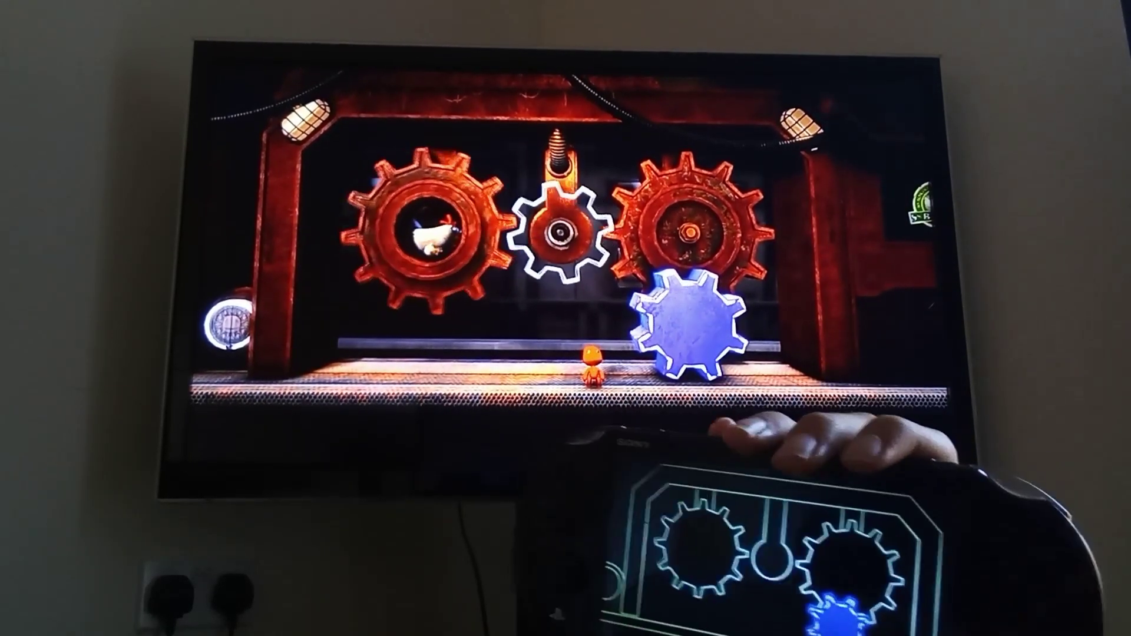
# Drag the blue gear onto the middle gear on the Vita touchscreen to solve the puzzle
pyautogui.moveTo(892, 614); pyautogui.dragTo(844, 609)
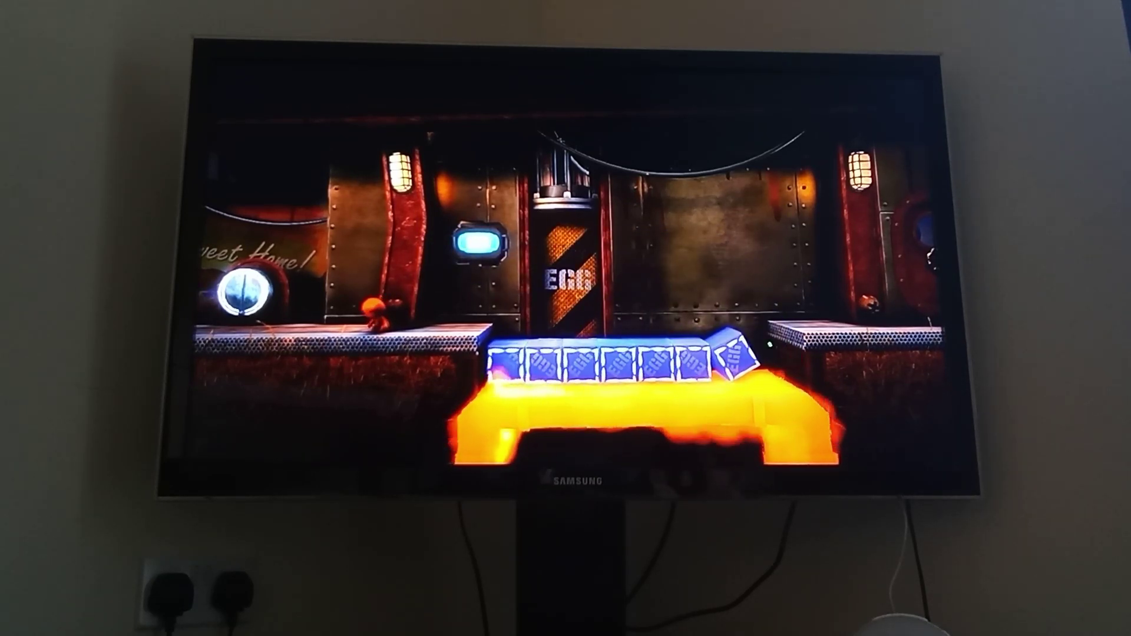
# Walk Sackboy right across the blue EGG blocks and into the round pipe opening
pyautogui.press('Right')
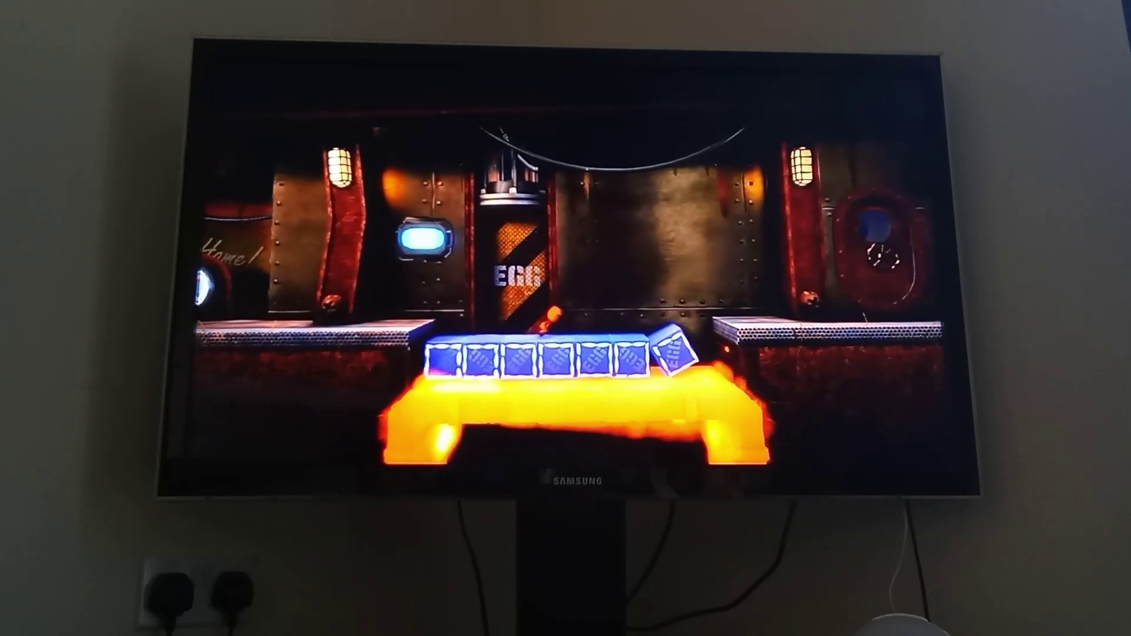
pyautogui.press('Right')
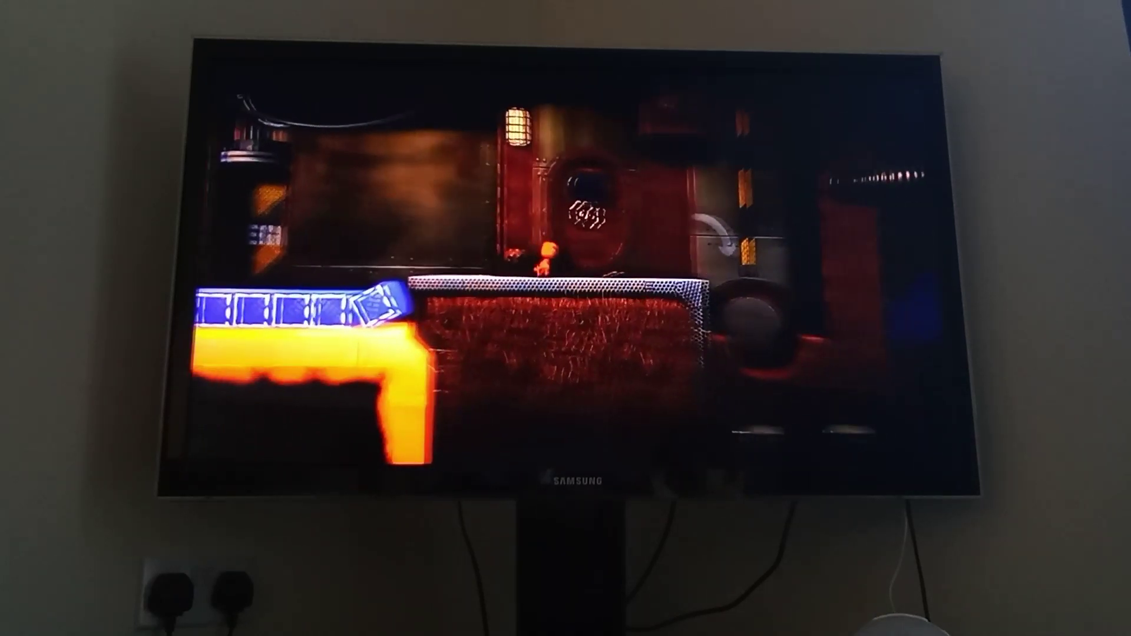
pyautogui.press('Right')
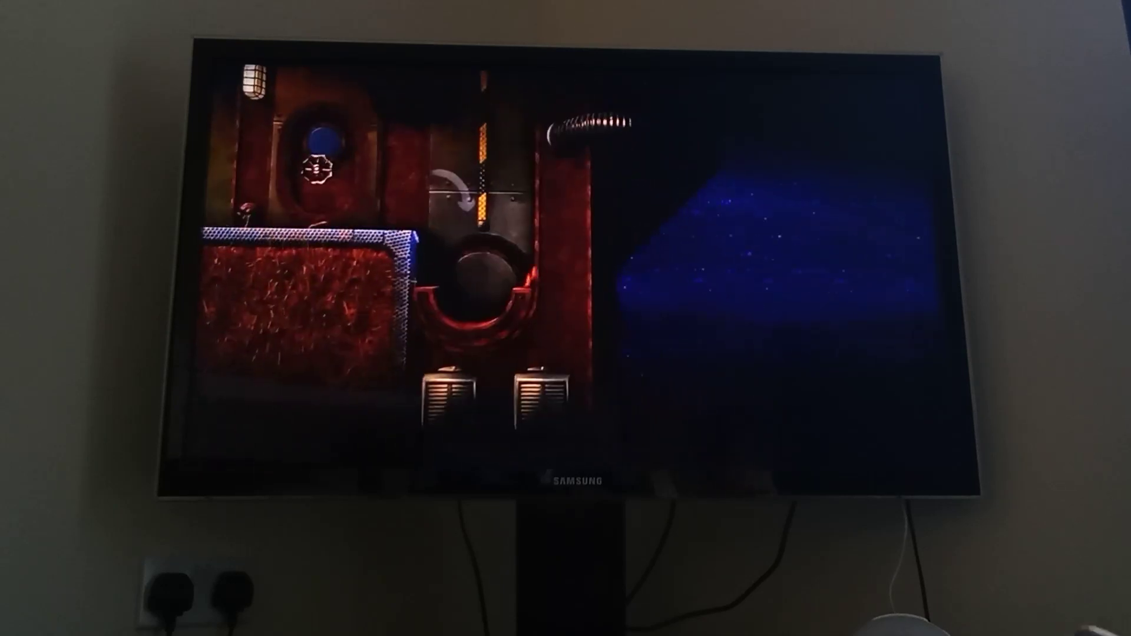
pyautogui.press('Right')
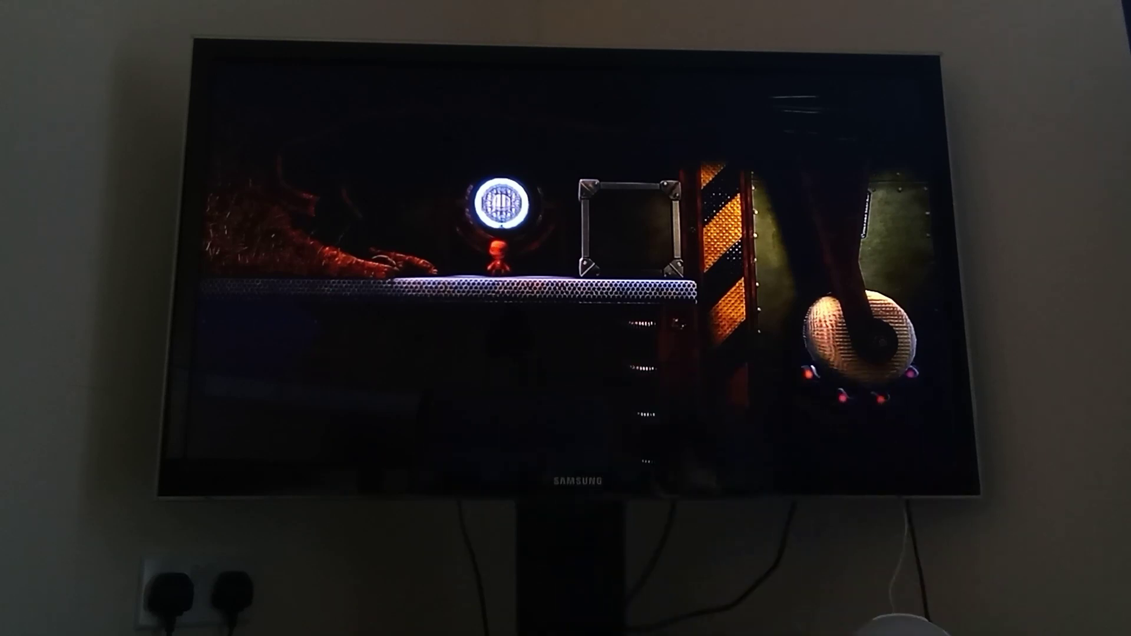
# Drop off the ledge and climb the padded wall past the fire bars, collecting bubbles
pyautogui.press('Right')
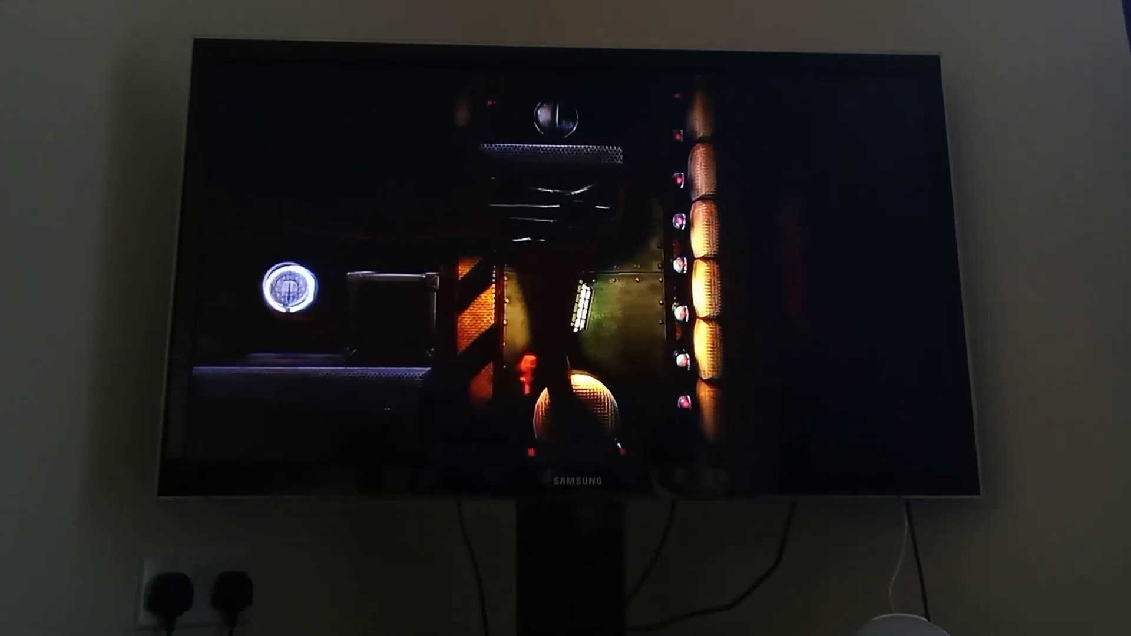
pyautogui.press('Right')
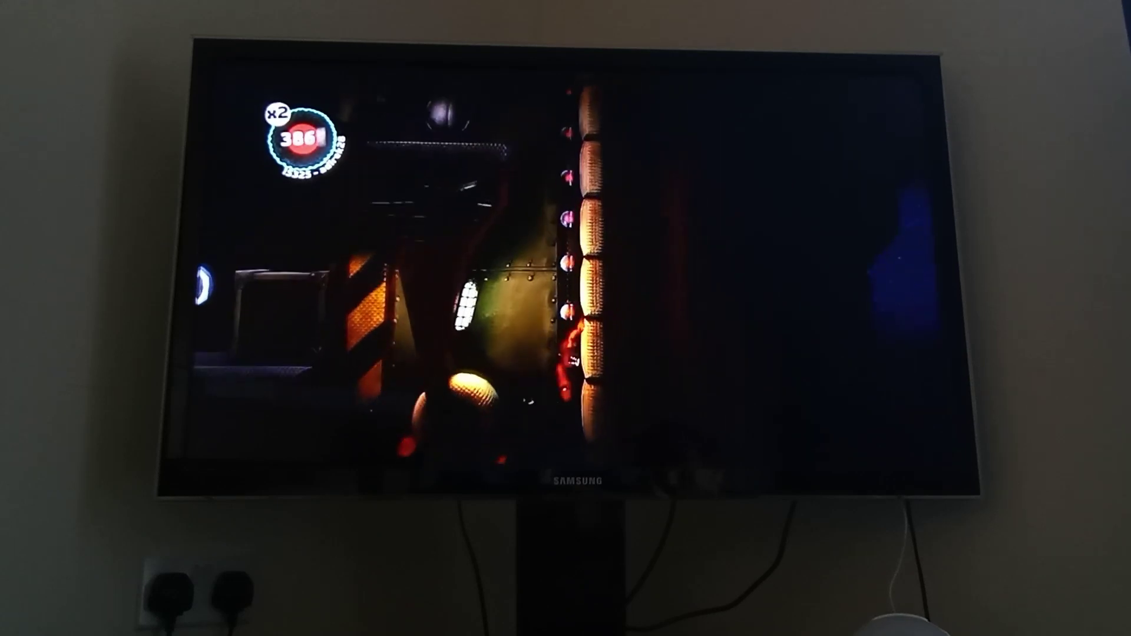
pyautogui.press('Up')
pyautogui.press('Up')
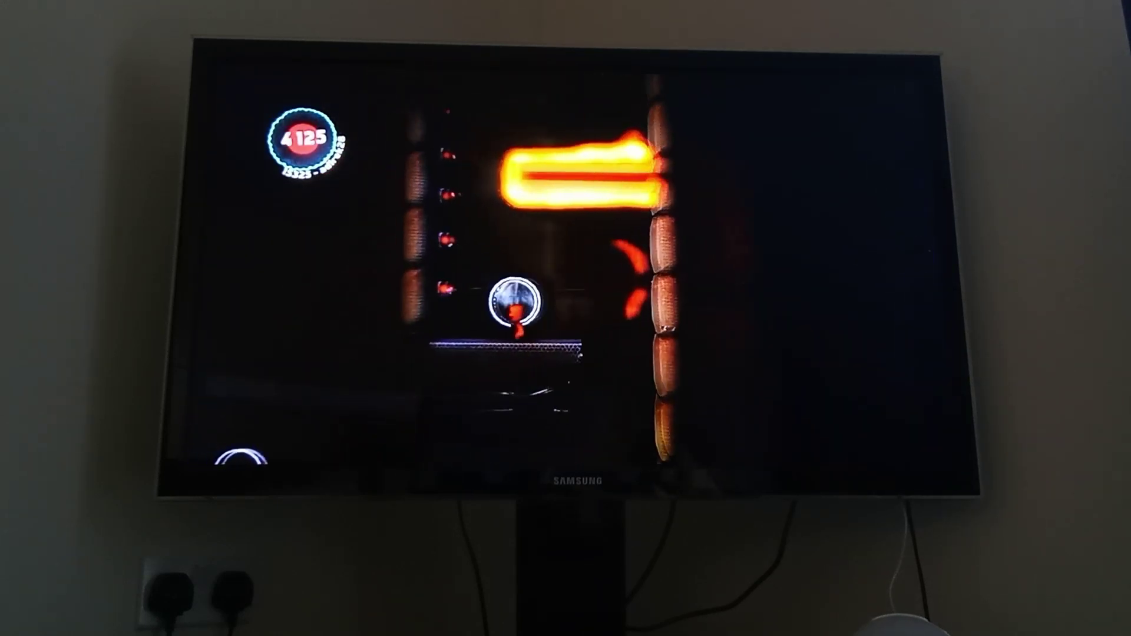
pyautogui.press('Up')
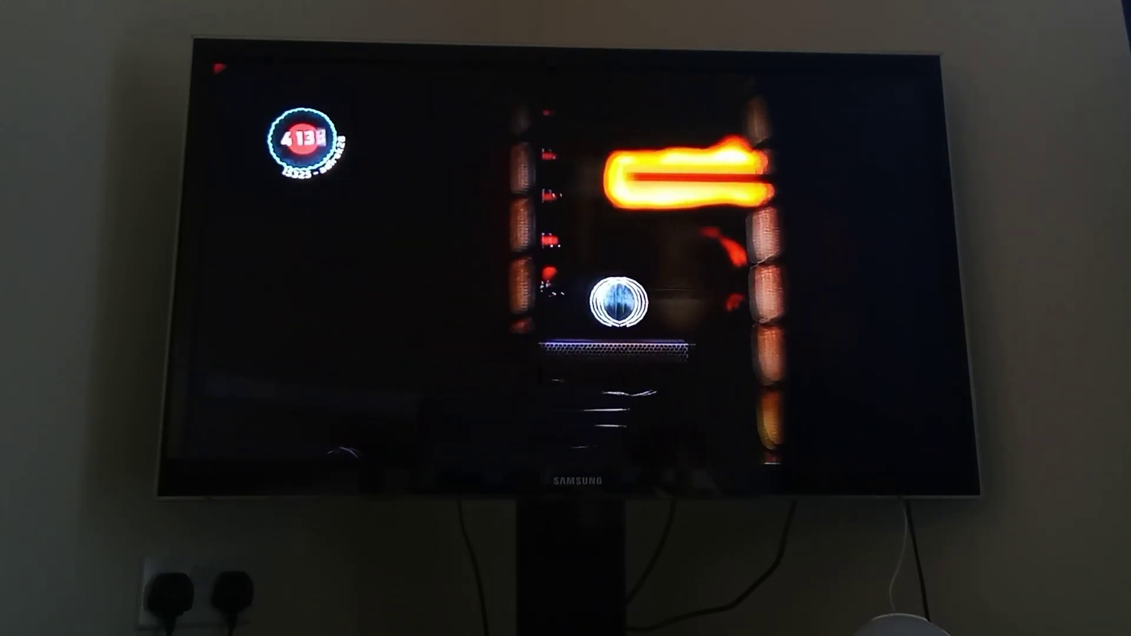
pyautogui.press('Up')
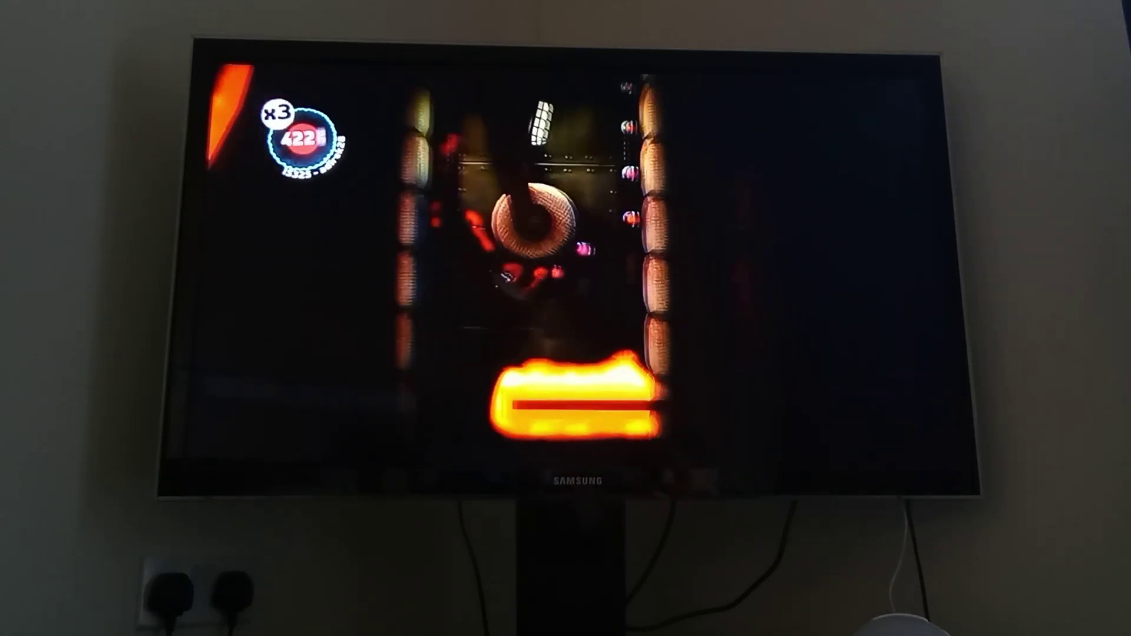
pyautogui.press('Up')
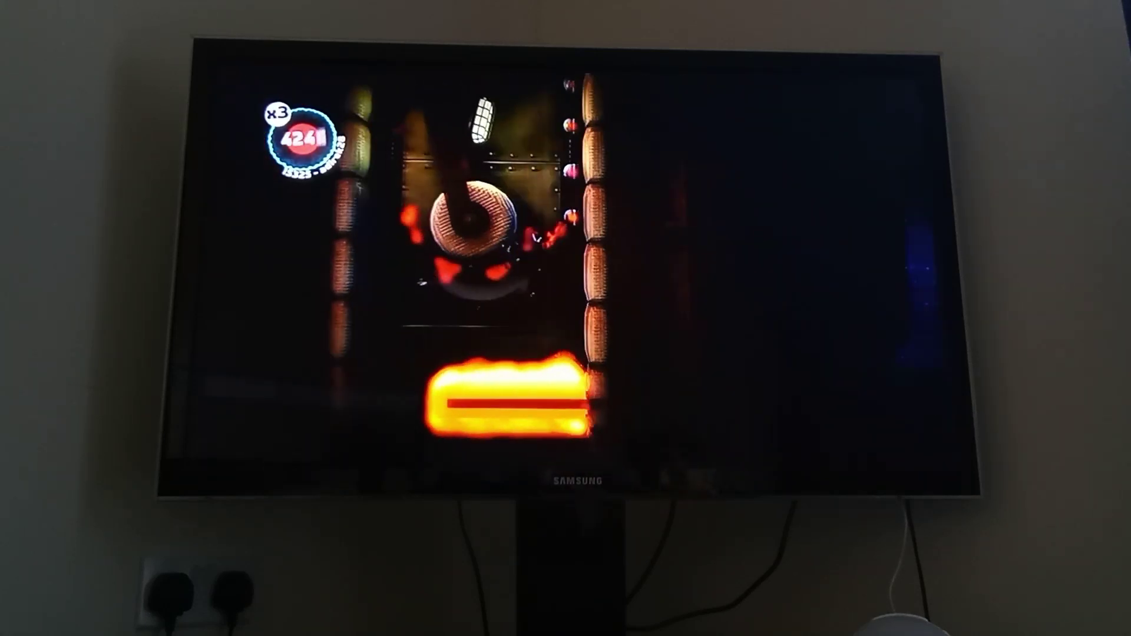